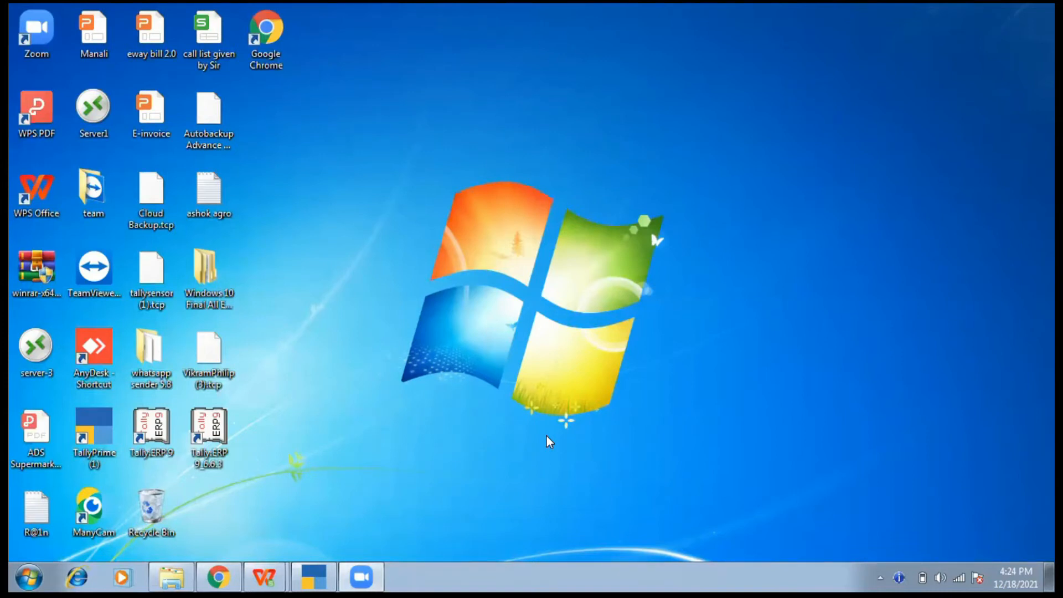
- Review the voucher numbers and statement columns in the Bank Statment-Suspense entry workbook in WPS Office, and close that workbook
{"action": "mouse_move", "coordinate": [278, 568]}
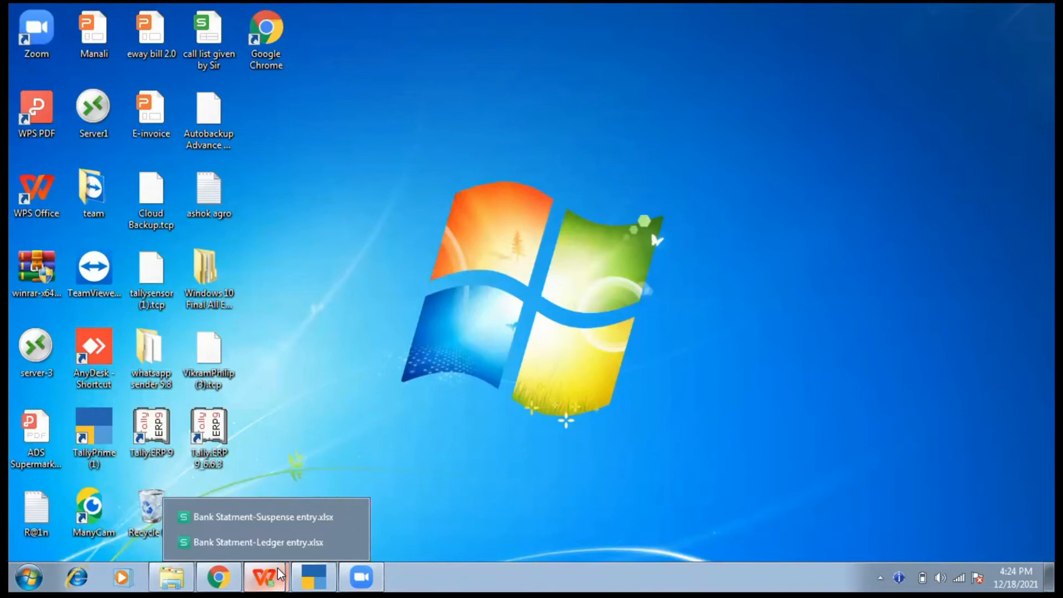
{"action": "left_click", "coordinate": [261, 516]}
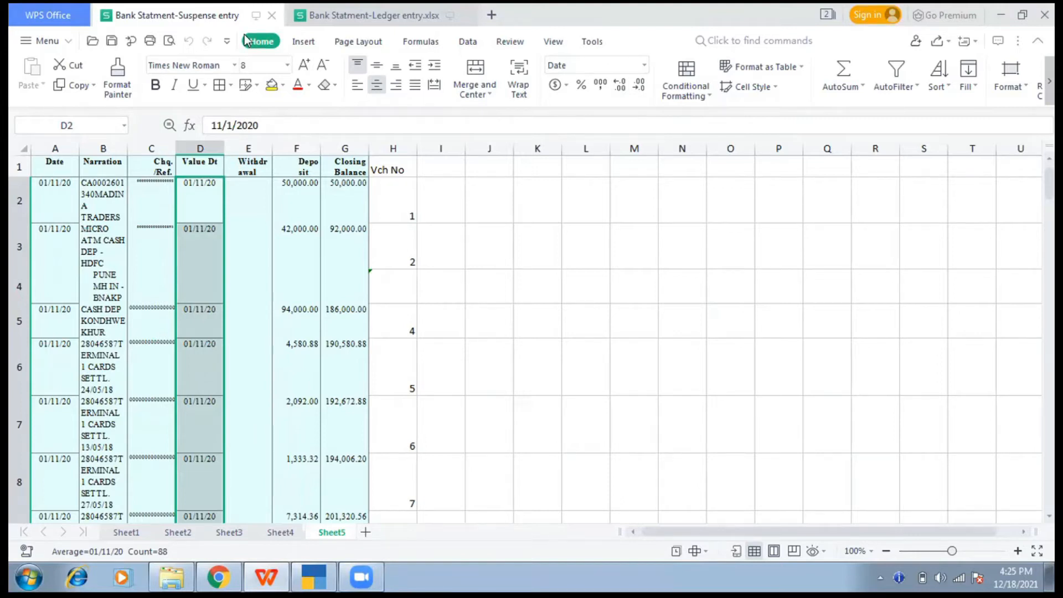
{"action": "left_click", "coordinate": [271, 17]}
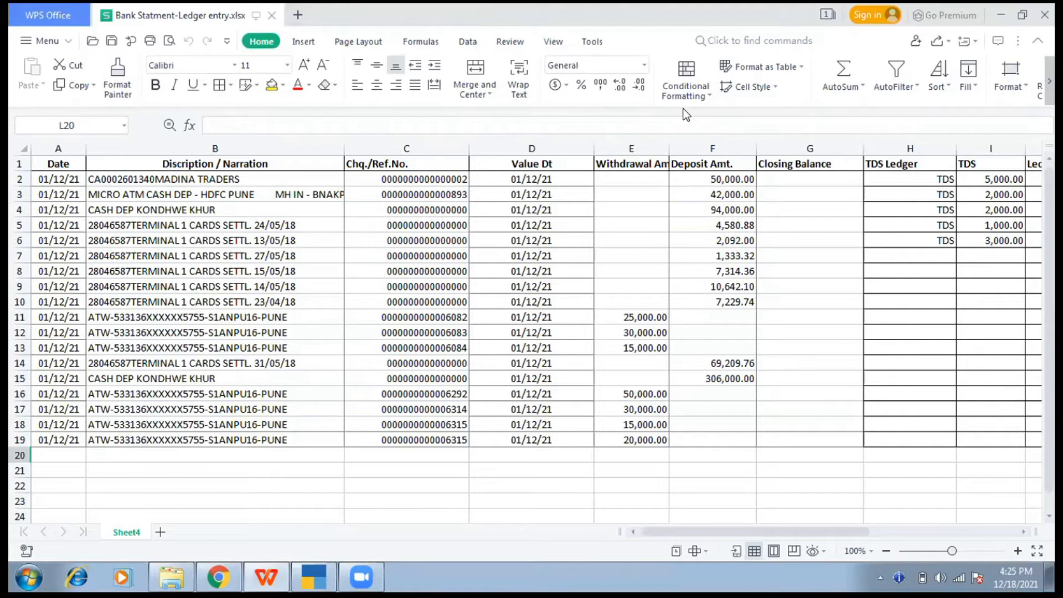
- Examine the TDS Ledger, TDS and Ledger columns of the Bank Statment-Ledger entry sheet, from row 2 down to the Suspense A/c entries
{"action": "left_click", "coordinate": [894, 184]}
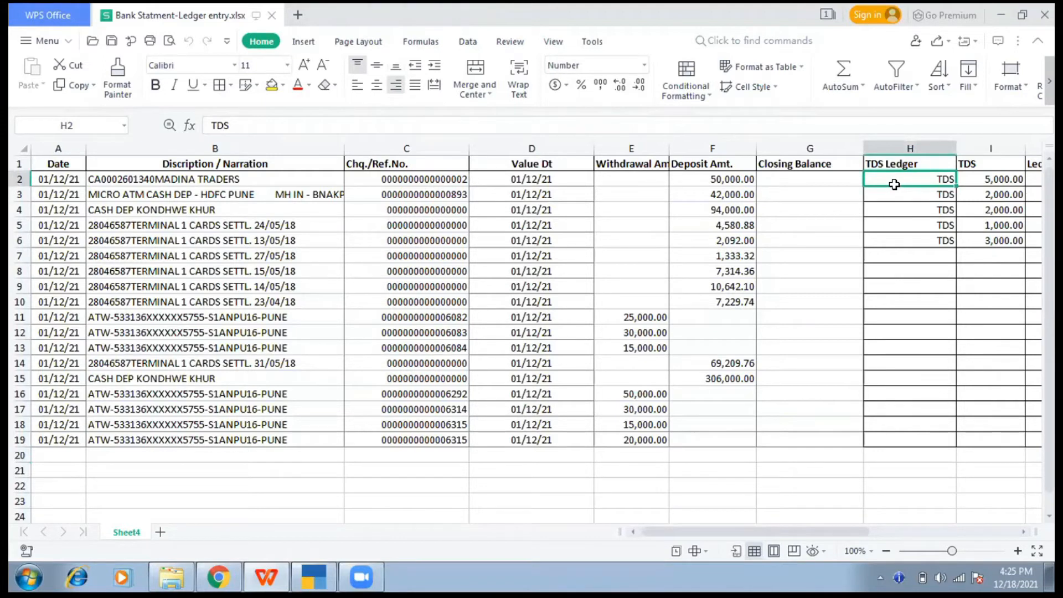
{"action": "key", "text": "Right"}
{"action": "key", "text": "Right"}
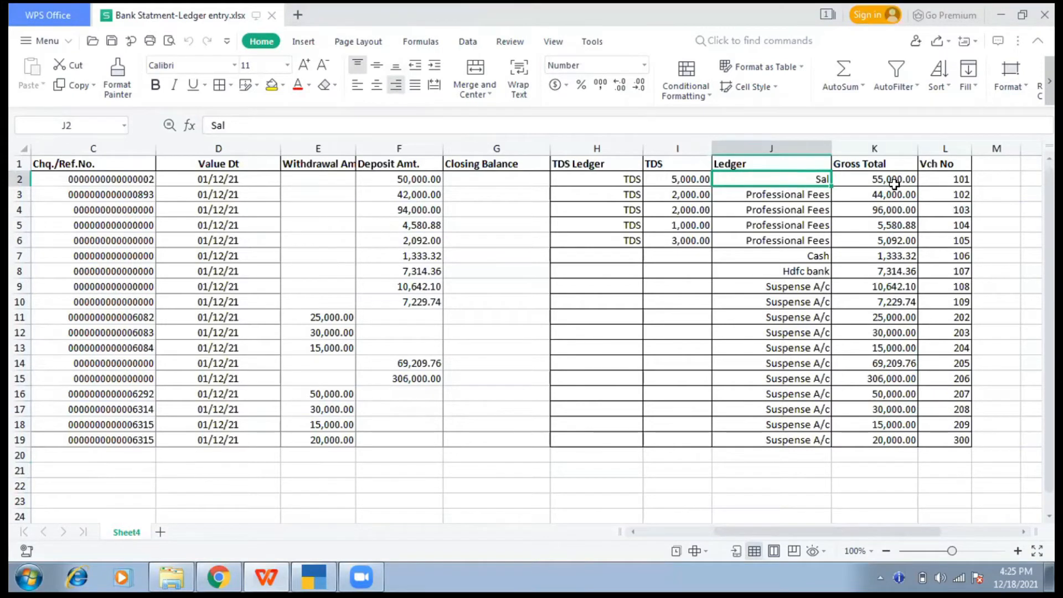
{"action": "key", "text": "Down"}
{"action": "key", "text": "Down"}
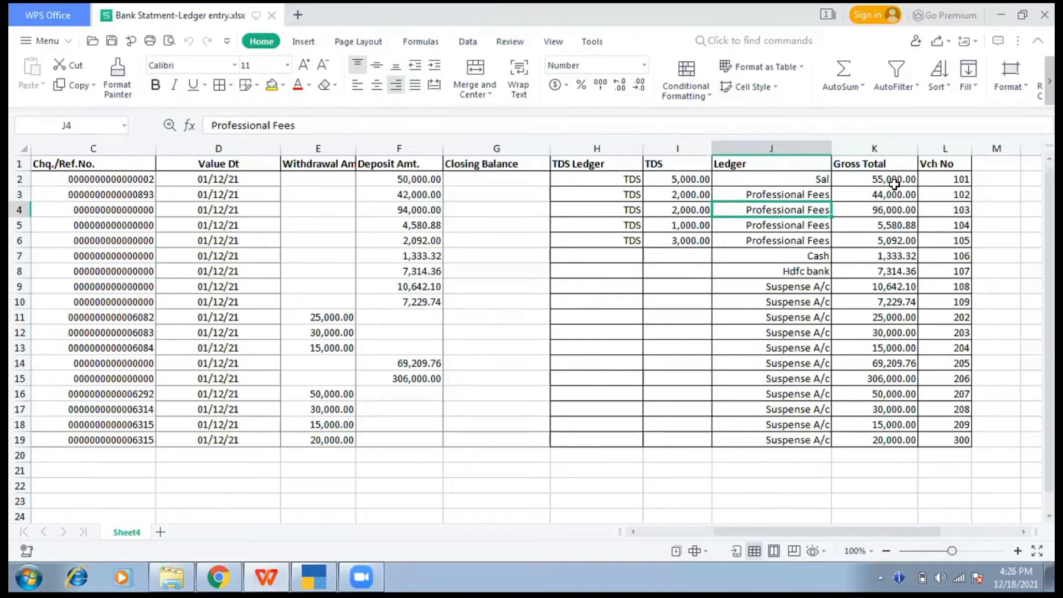
{"action": "key", "text": "Down"}
{"action": "key", "text": "Down"}
{"action": "key", "text": "Down"}
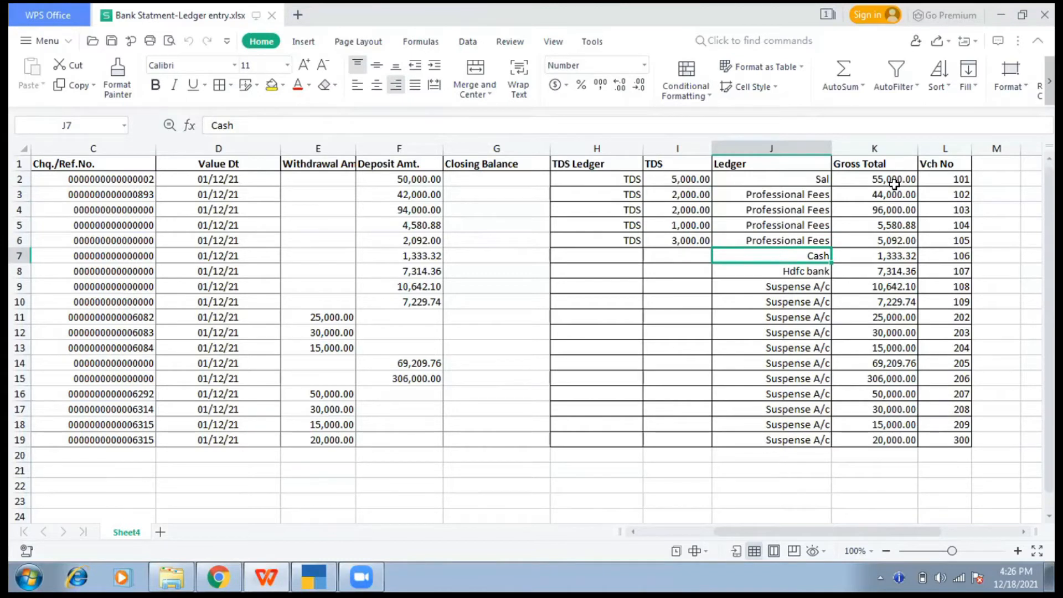
{"action": "key", "text": "Down"}
{"action": "key", "text": "Down"}
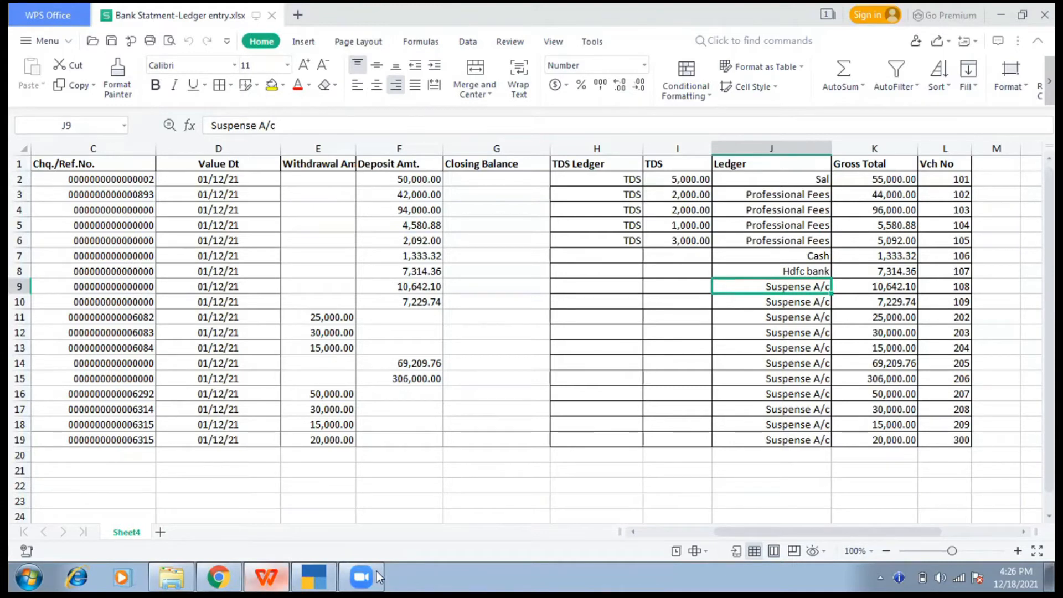
- In Windows Explorer, copy the full path of bank statement import-ledger (2) (1) (1).tcp from the D:\Bank statement import\Bank Statement folder
{"action": "left_click", "coordinate": [316, 576]}
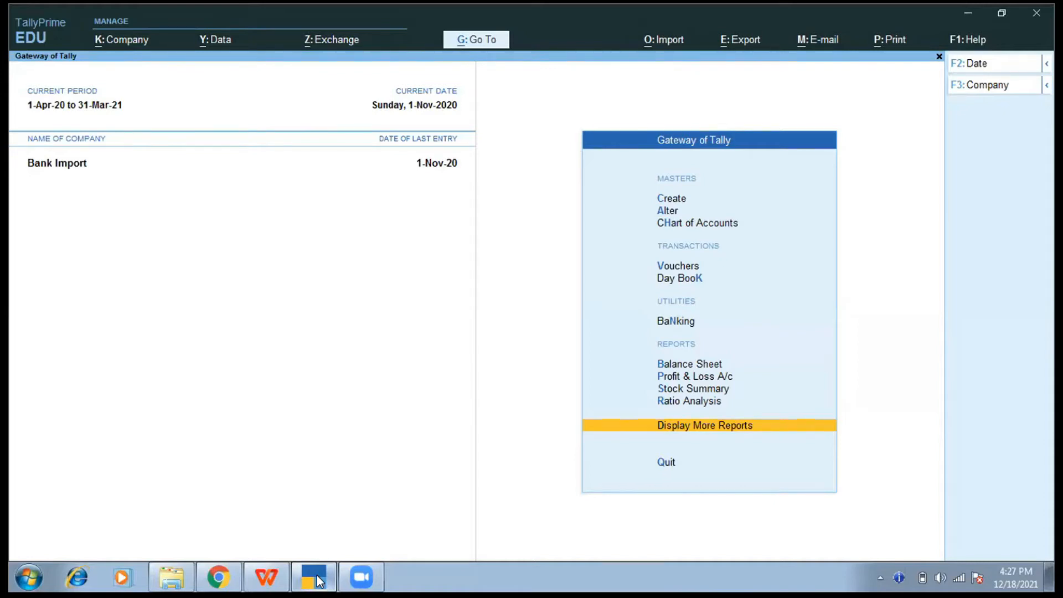
{"action": "left_click", "coordinate": [175, 586]}
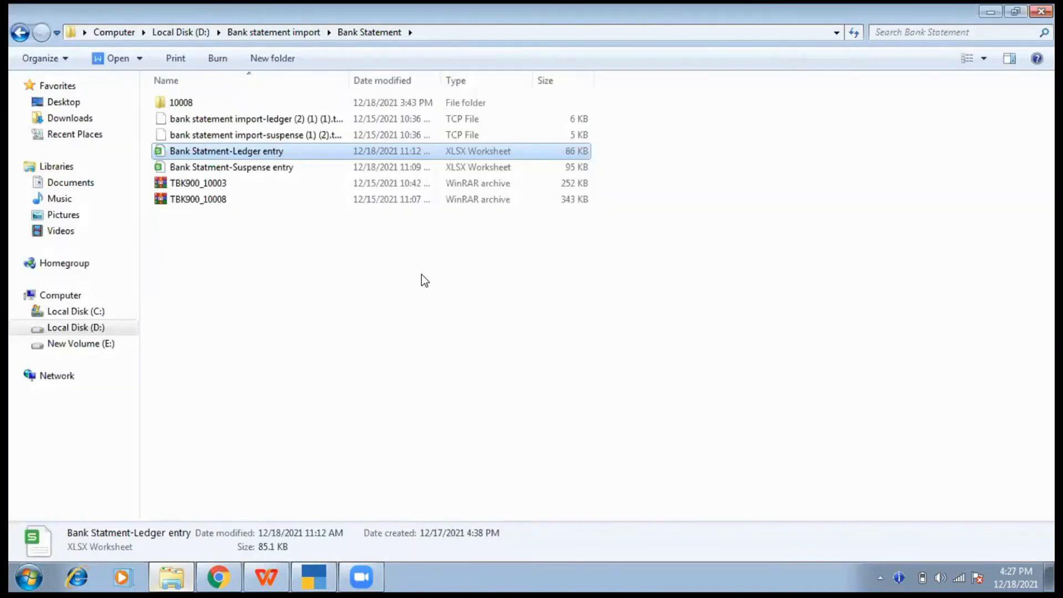
{"action": "left_click", "coordinate": [180, 121]}
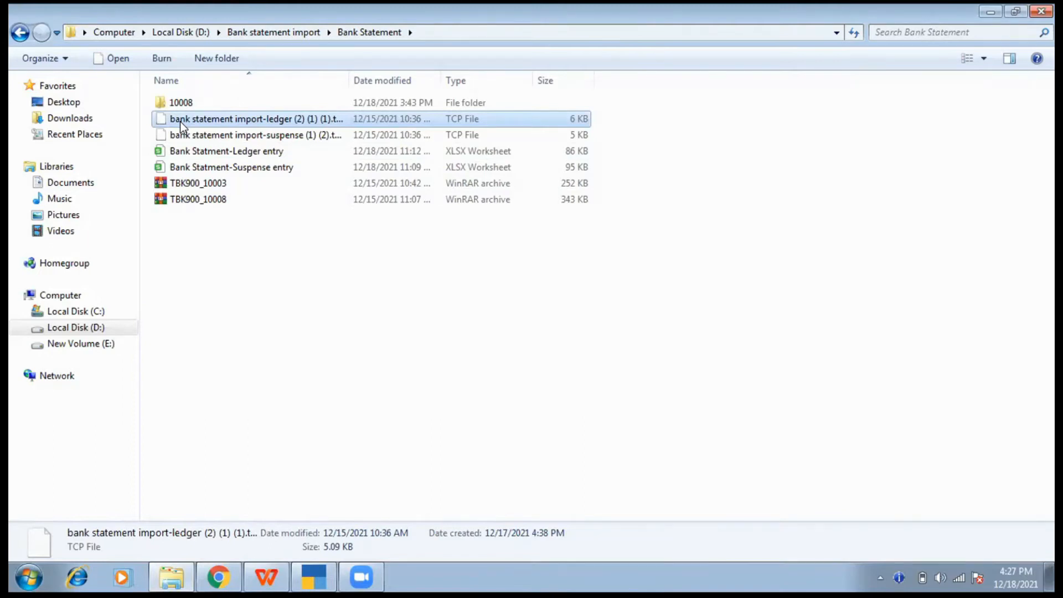
{"action": "key", "text": "alt+d"}
{"action": "key", "text": "End"}
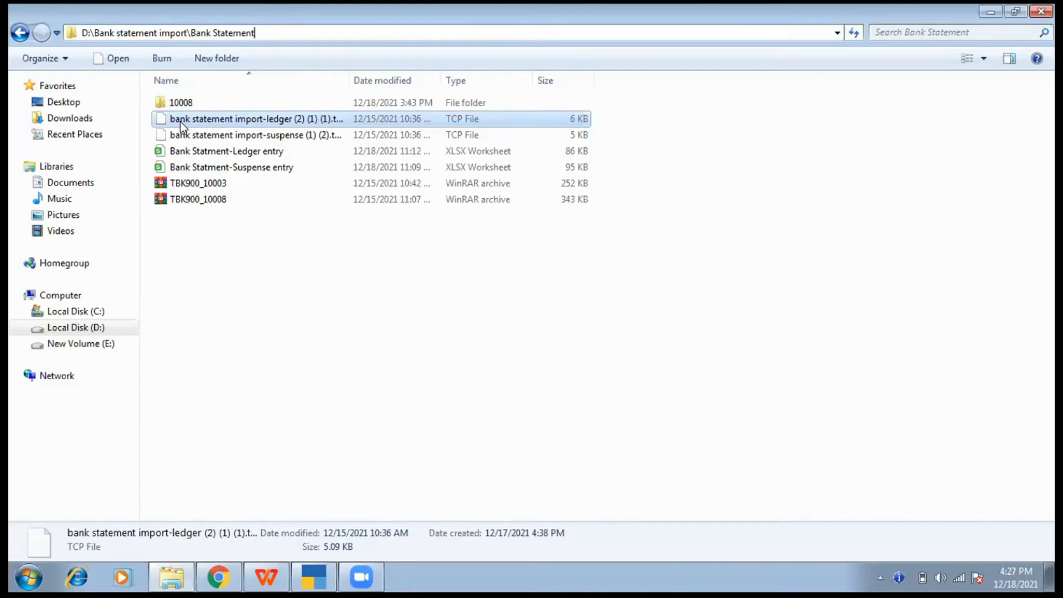
{"action": "type", "text": "\\"}
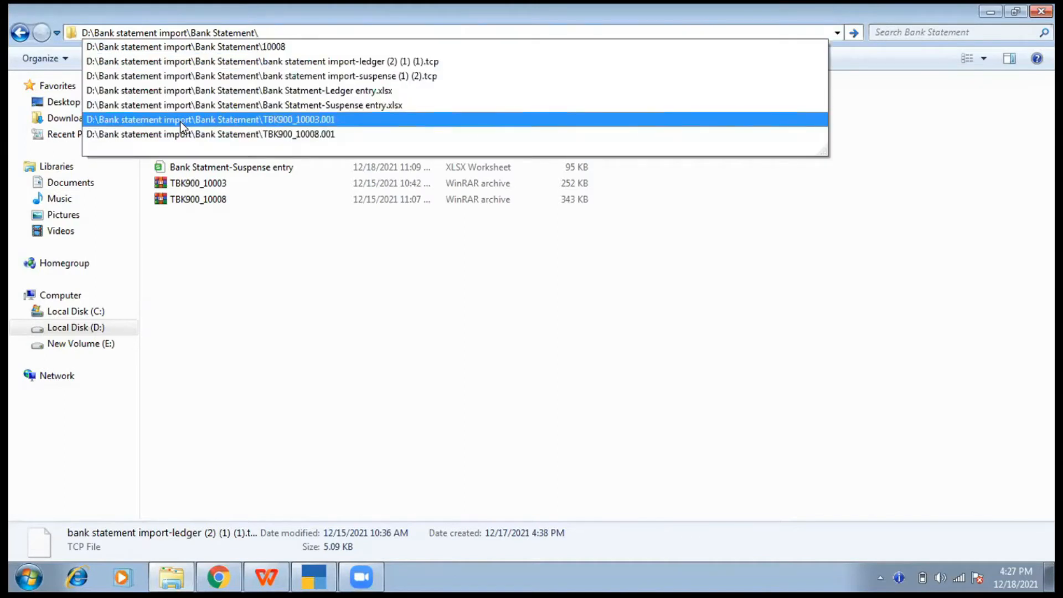
{"action": "key", "text": "Up"}
{"action": "key", "text": "Up"}
{"action": "key", "text": "Up"}
{"action": "key", "text": "Up"}
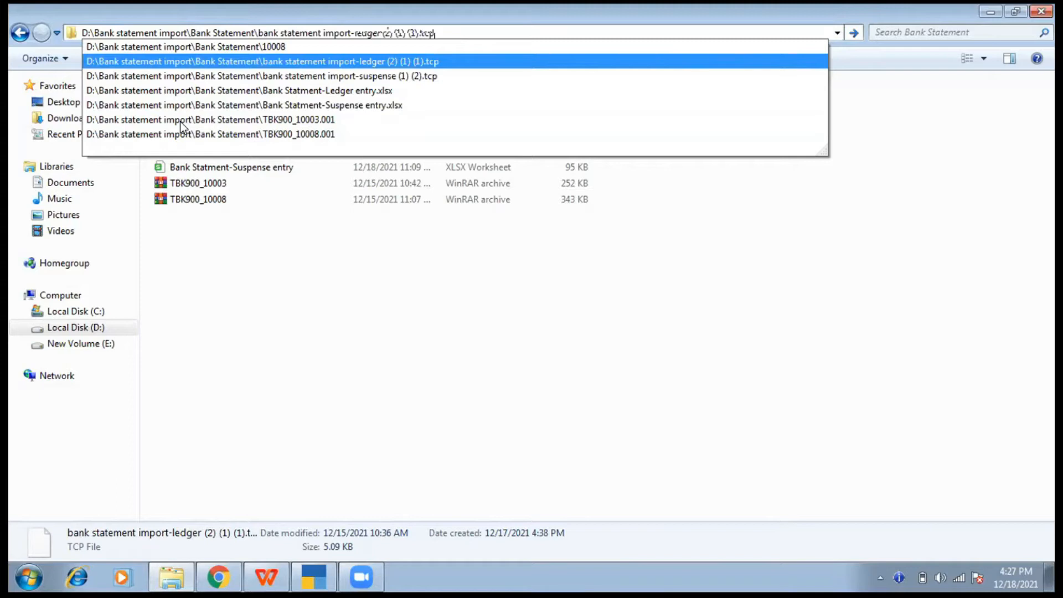
{"action": "key", "text": "ctrl+a"}
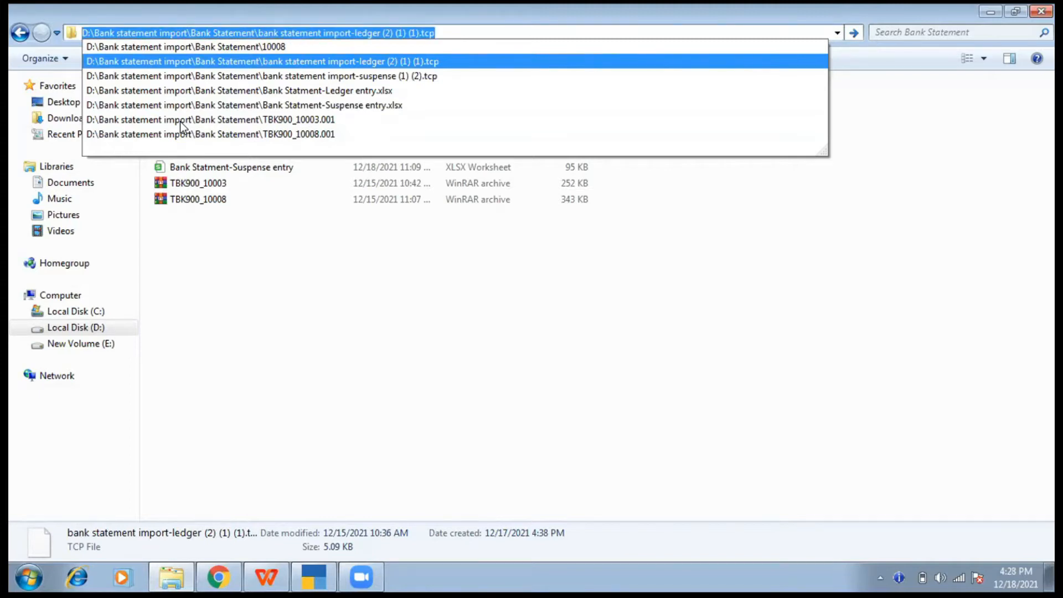
- Switch to TallyPrime and open the TDLs & AddOns management screen
{"action": "key", "text": "alt+Tab"}
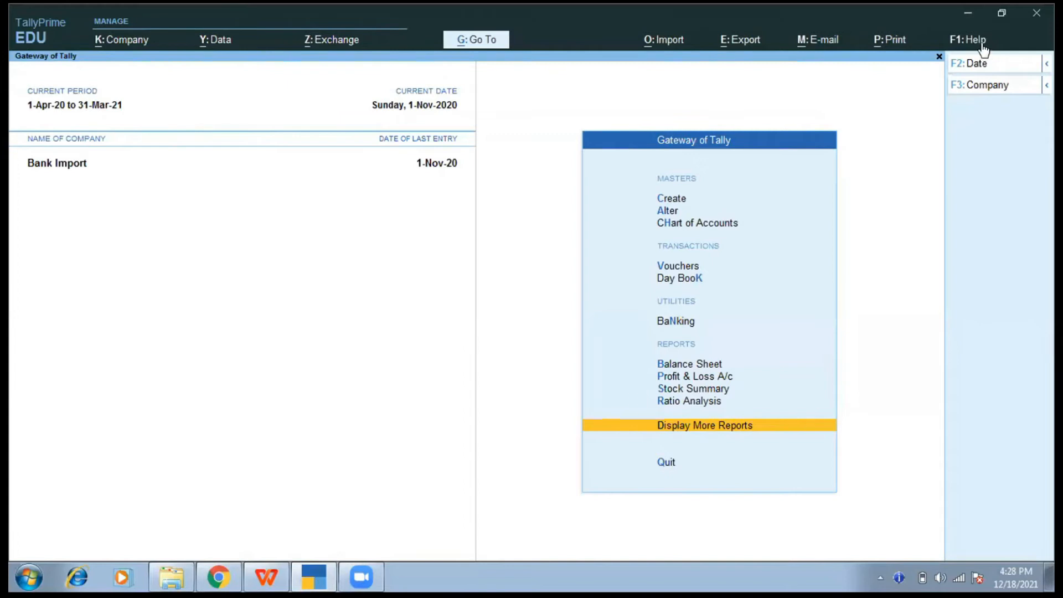
{"action": "left_click", "coordinate": [982, 47]}
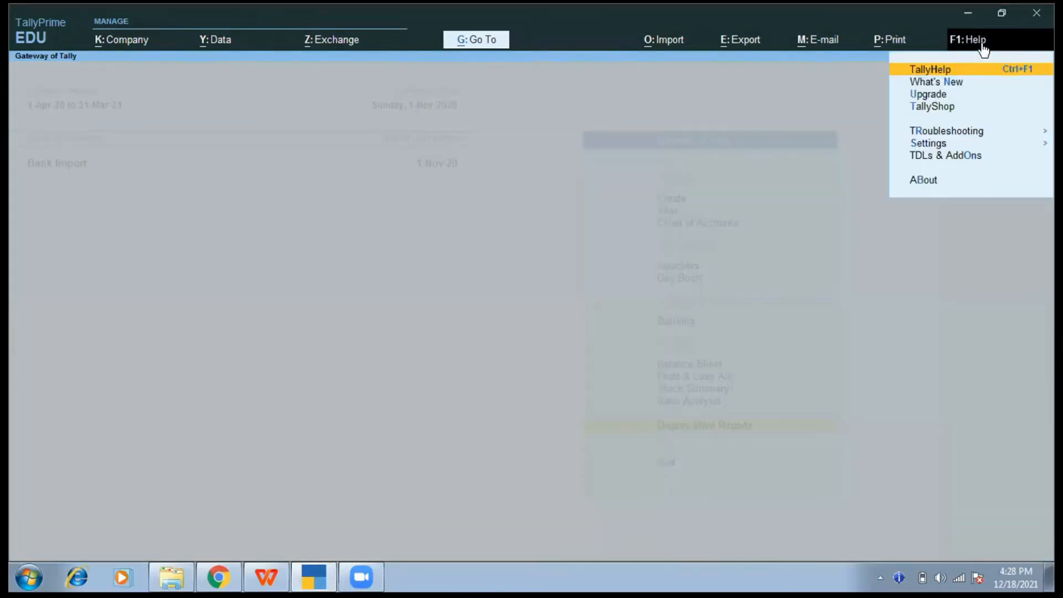
{"action": "key", "text": "Down"}
{"action": "key", "text": "Down"}
{"action": "key", "text": "Down"}
{"action": "key", "text": "Down"}
{"action": "key", "text": "Down"}
{"action": "key", "text": "Down"}
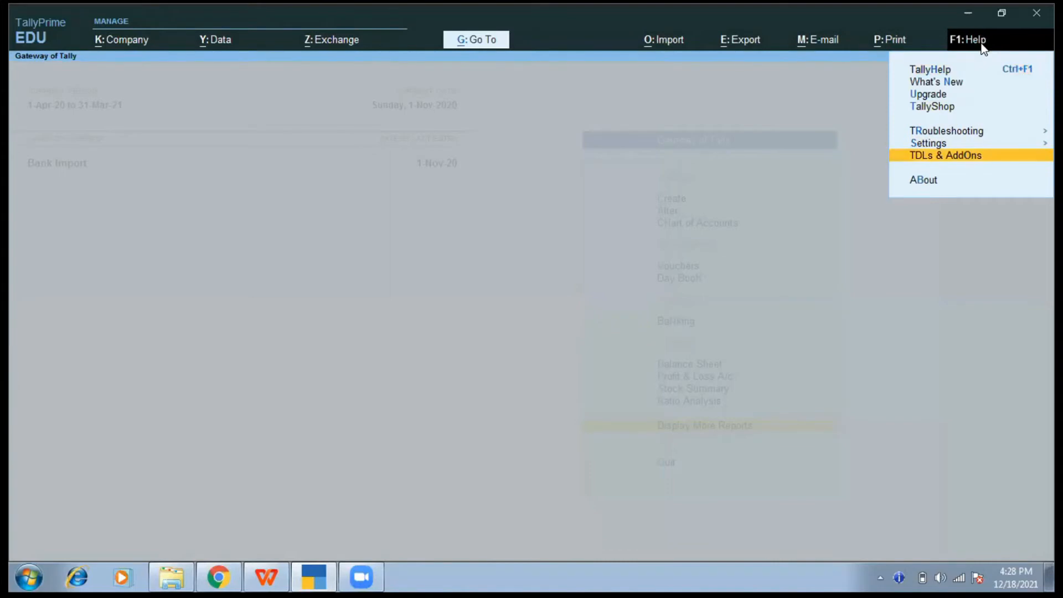
{"action": "key", "text": "Return"}
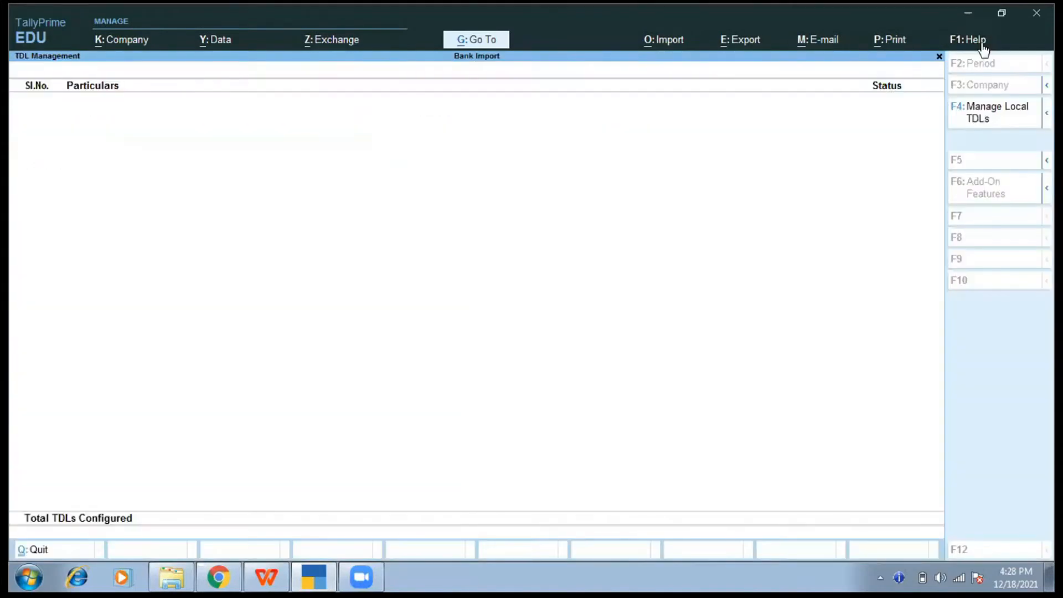
- Open the local TDL configuration and set loading of selected TDL files on startup to Yes
{"action": "left_click", "coordinate": [986, 117]}
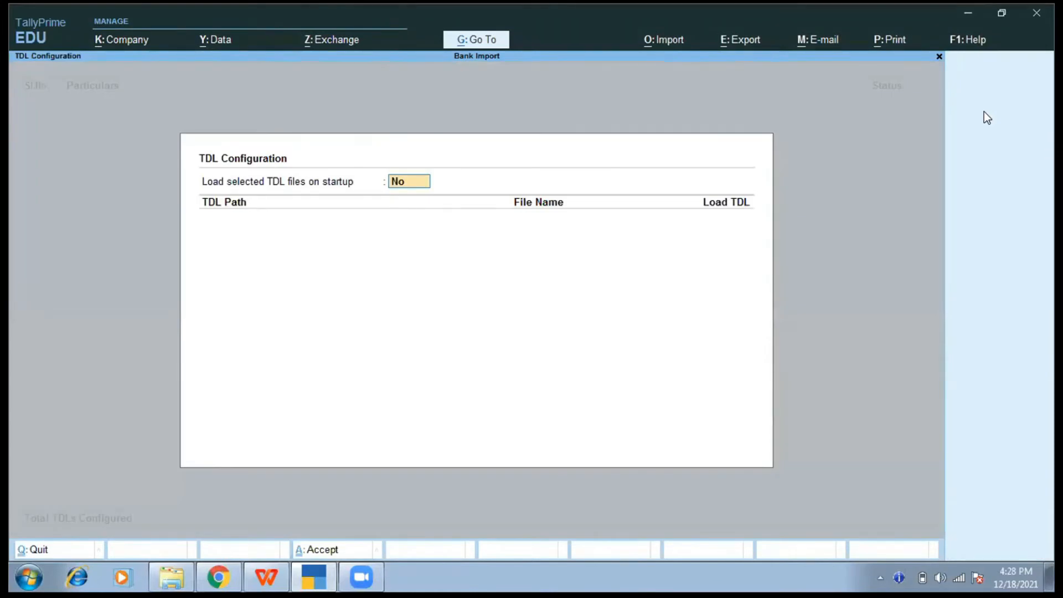
{"action": "type", "text": "y"}
{"action": "key", "text": "Return"}
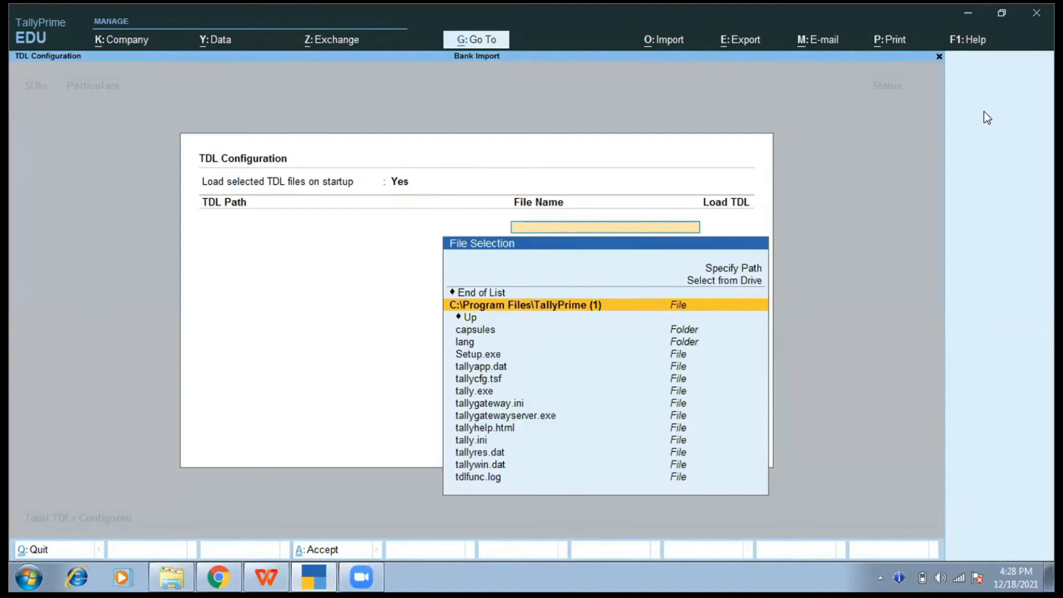
- Add bank statement import-ledger (2) (1) (1).tcp to the TDL list by specifying its copied path, with Load TDL set to Yes
{"action": "key", "text": "Up"}
{"action": "key", "text": "Up"}
{"action": "key", "text": "Up"}
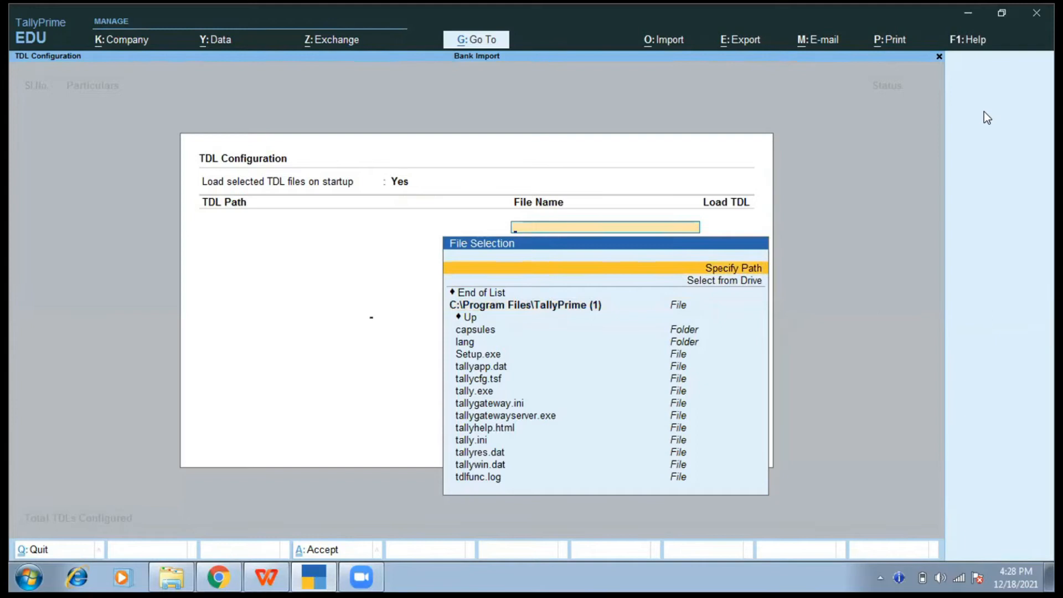
{"action": "key", "text": "Return"}
{"action": "key", "text": "ctrl+alt+v"}
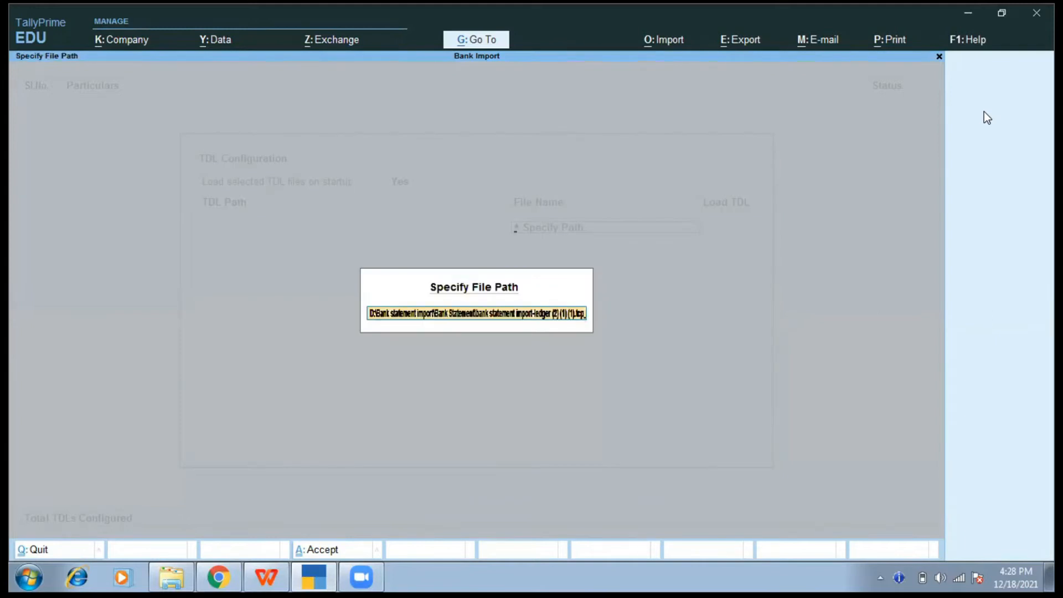
{"action": "key", "text": "Return"}
{"action": "key", "text": "Return"}
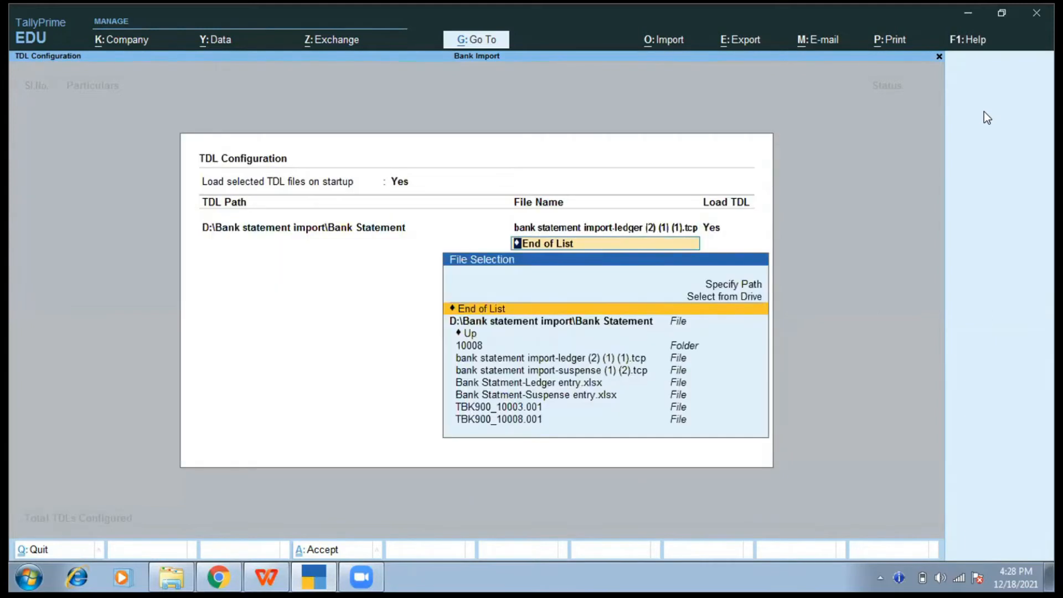
- For the second TDL entry, browse from the drive list to the D:\Bank statement import folder
{"action": "key", "text": "Up"}
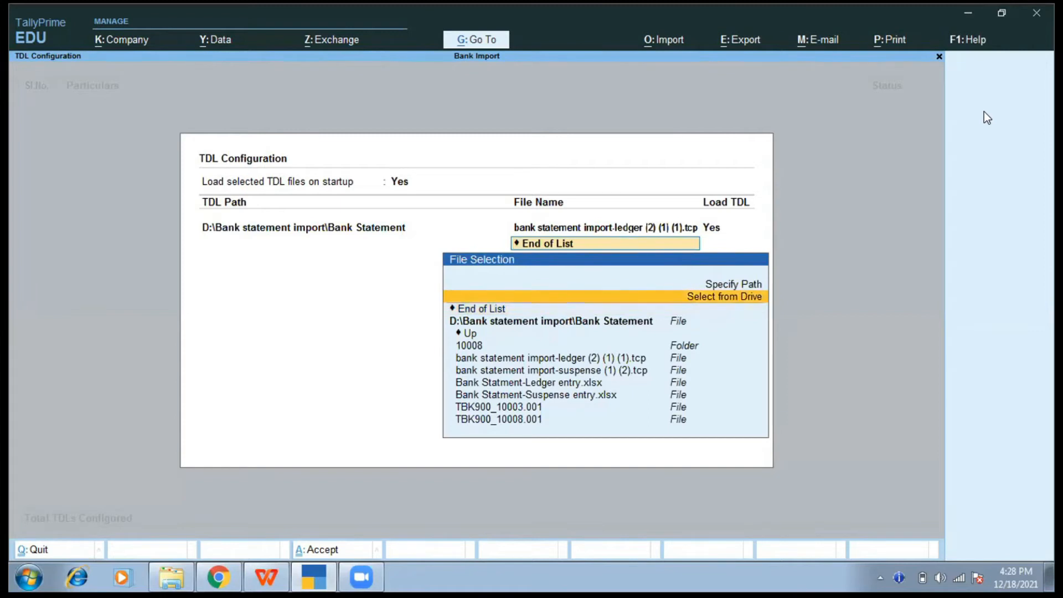
{"action": "key", "text": "Return"}
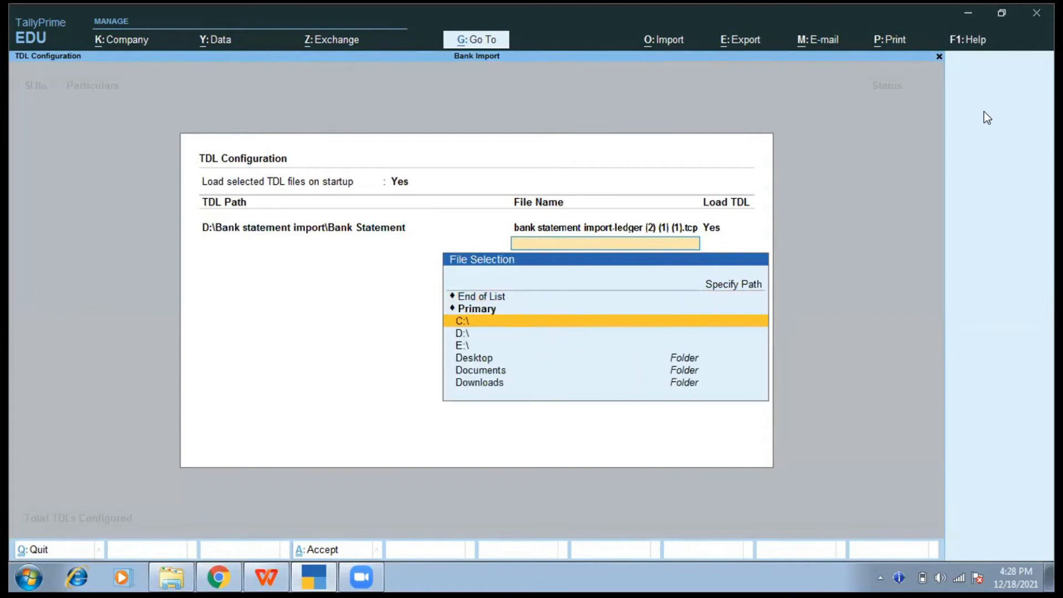
{"action": "key", "text": "Down"}
{"action": "key", "text": "Return"}
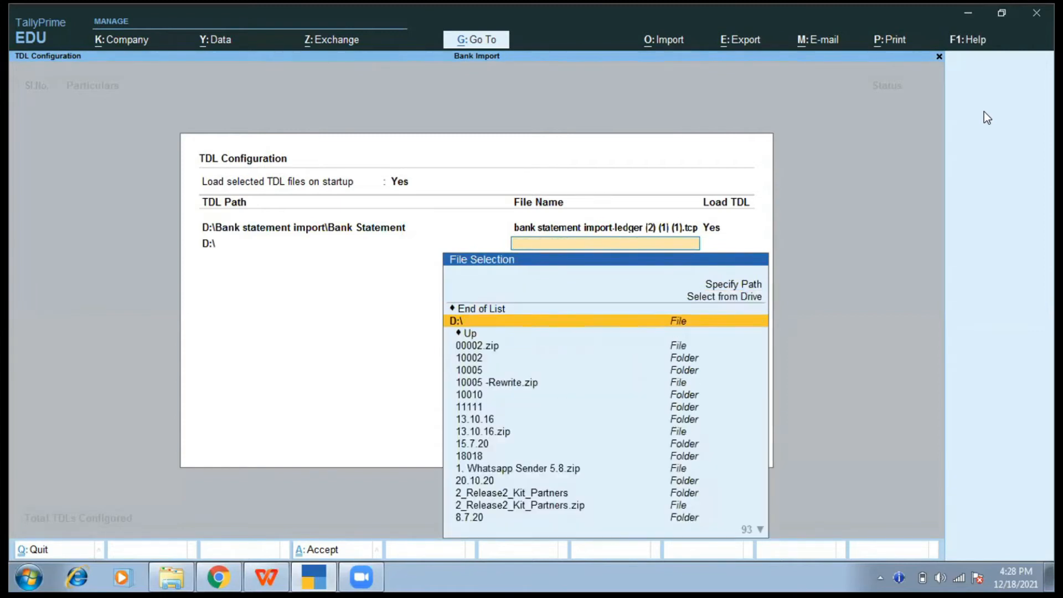
{"action": "type", "text": "ba"}
{"action": "key", "text": "Down"}
{"action": "key", "text": "Down"}
{"action": "key", "text": "Return"}
- Add bank statement import-suspense (1) (2).tcp from the Bank Statement folder with Load TDL set to Yes, and finish the TDL list
{"action": "key", "text": "Down"}
{"action": "key", "text": "Down"}
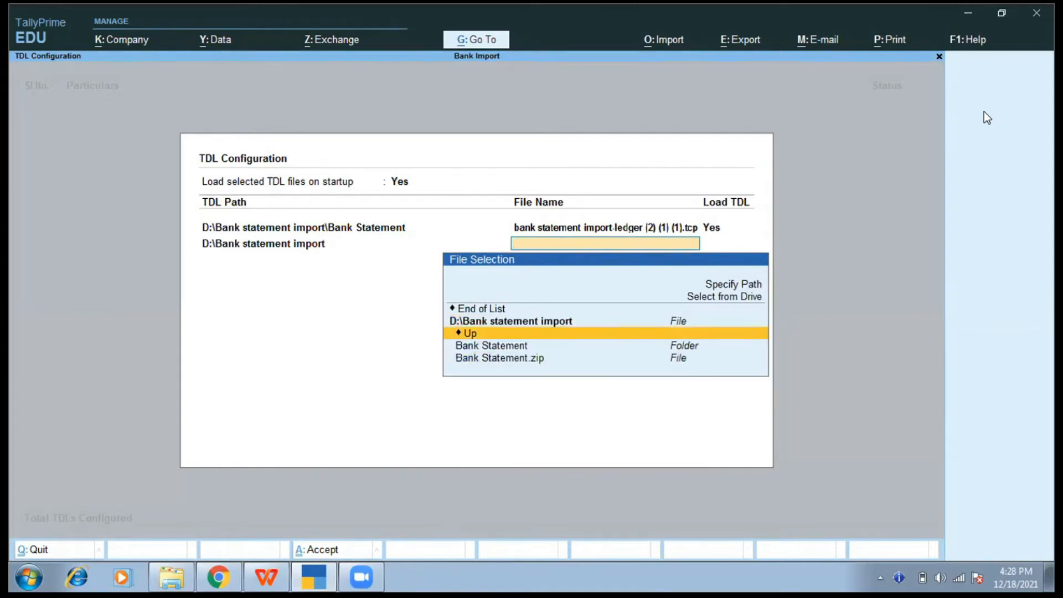
{"action": "key", "text": "Return"}
{"action": "key", "text": "Down"}
{"action": "key", "text": "Down"}
{"action": "key", "text": "Down"}
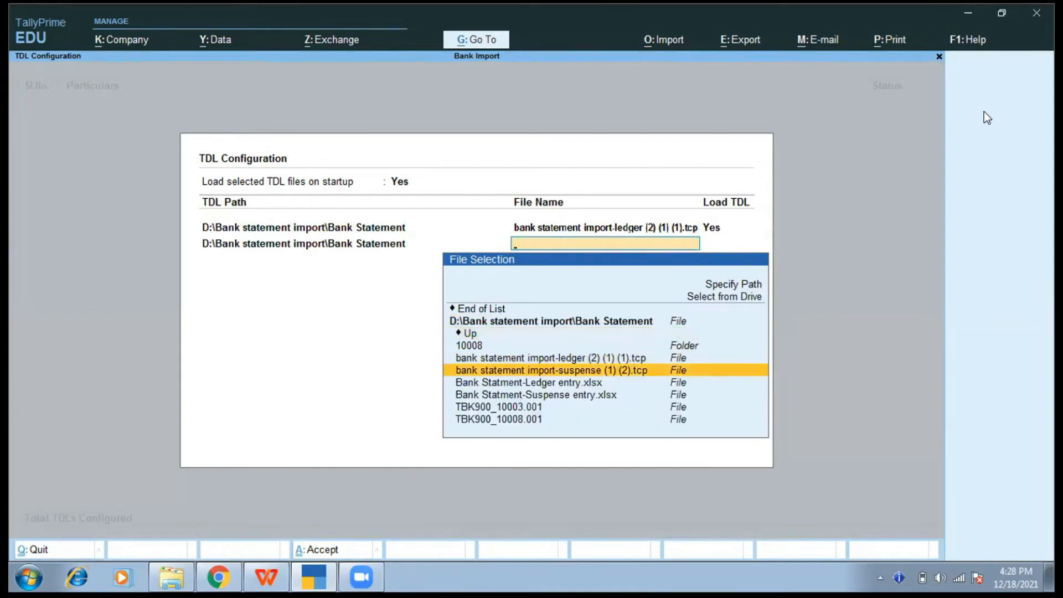
{"action": "key", "text": "Return"}
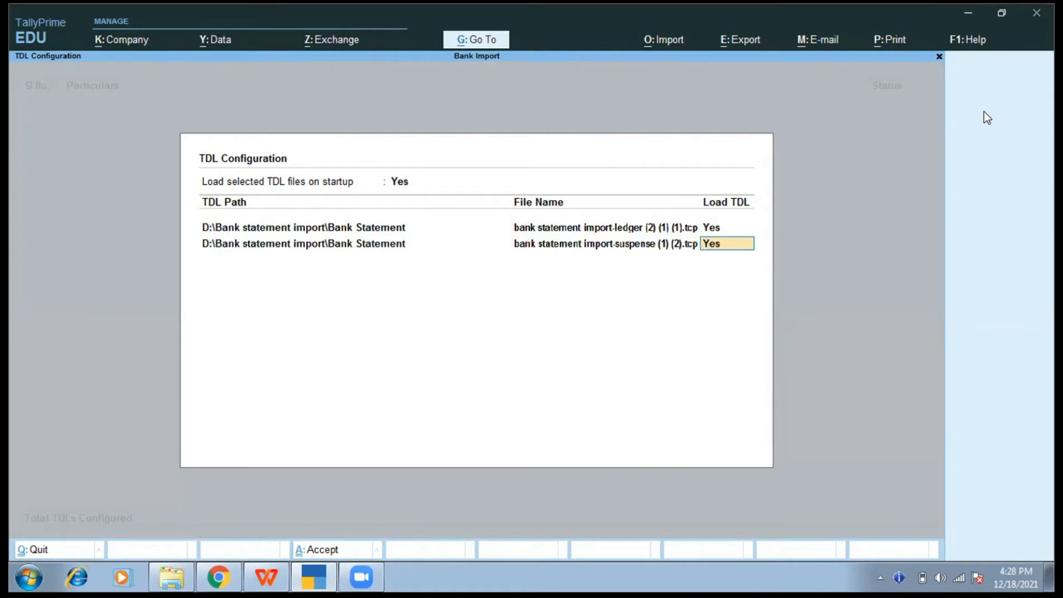
{"action": "key", "text": "Return"}
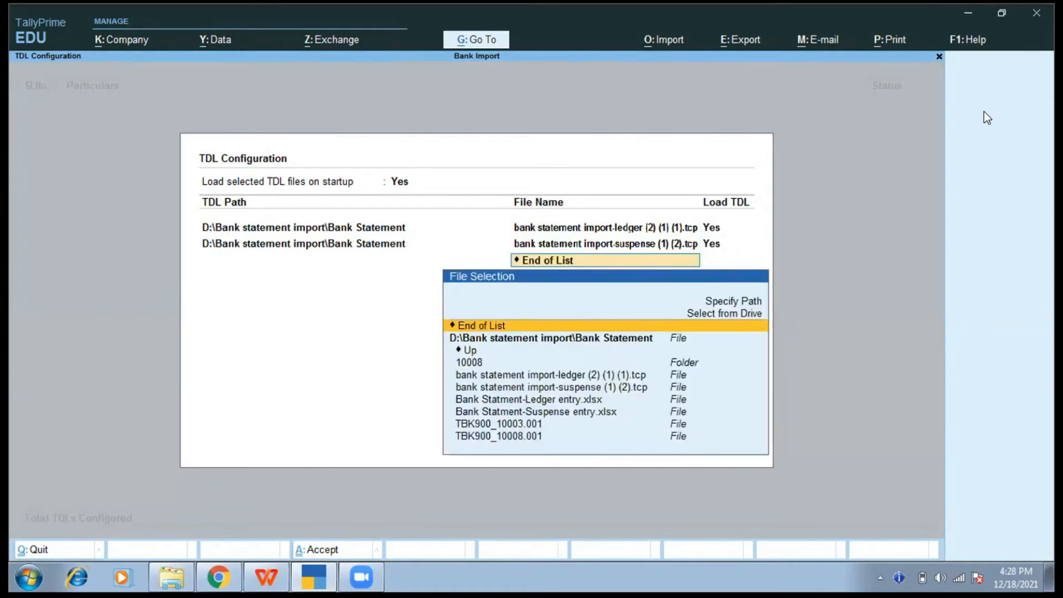
{"action": "key", "text": "Return"}
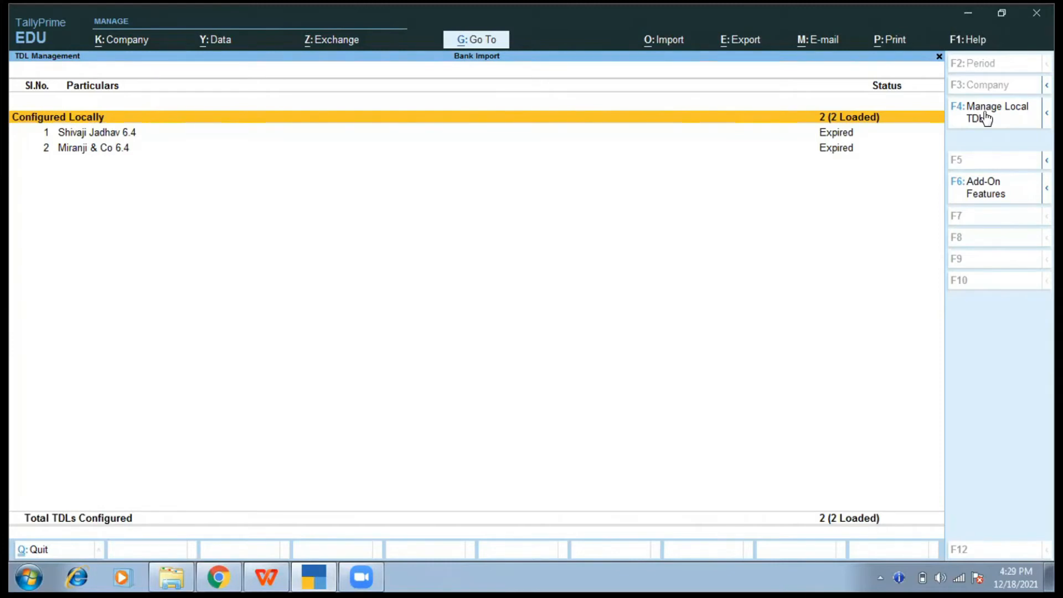
- Accept the add-on features with both Use Customization options set to Yes, and leave TDL management
{"action": "left_click", "coordinate": [996, 190]}
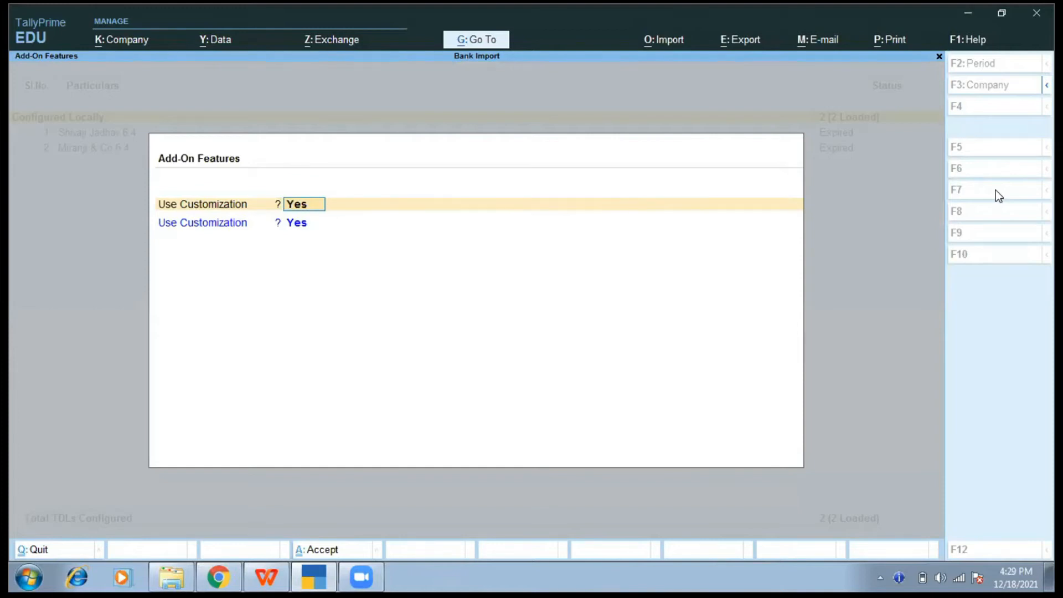
{"action": "key", "text": "Return"}
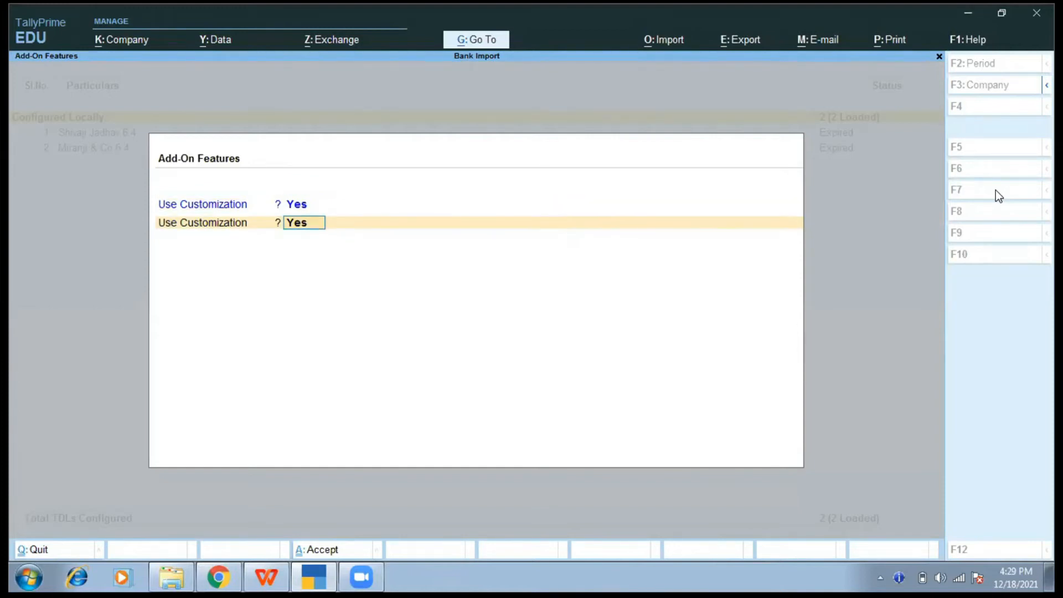
{"action": "key", "text": "Return"}
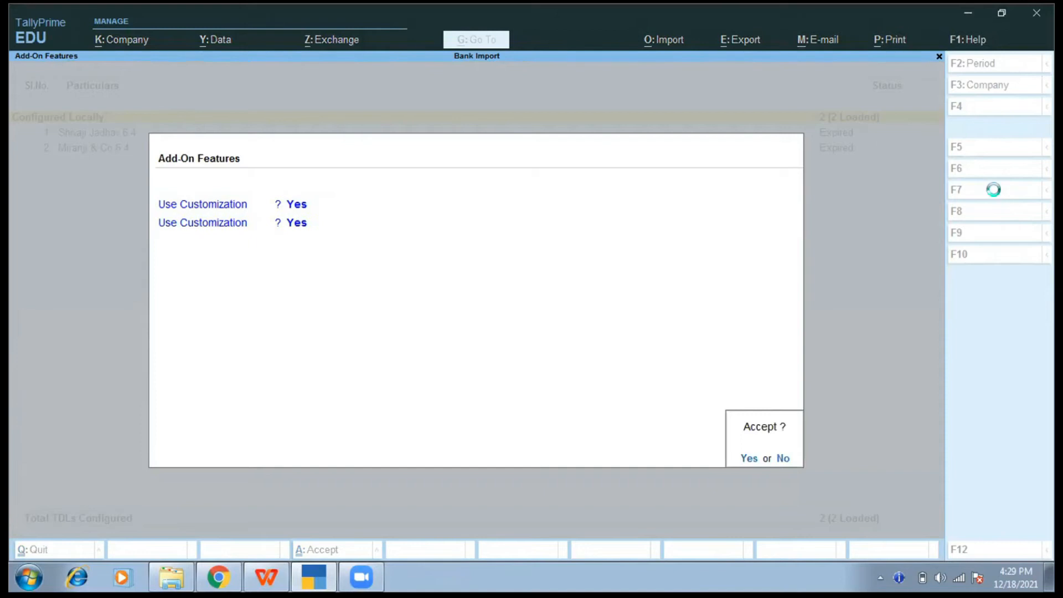
{"action": "key", "text": "Return"}
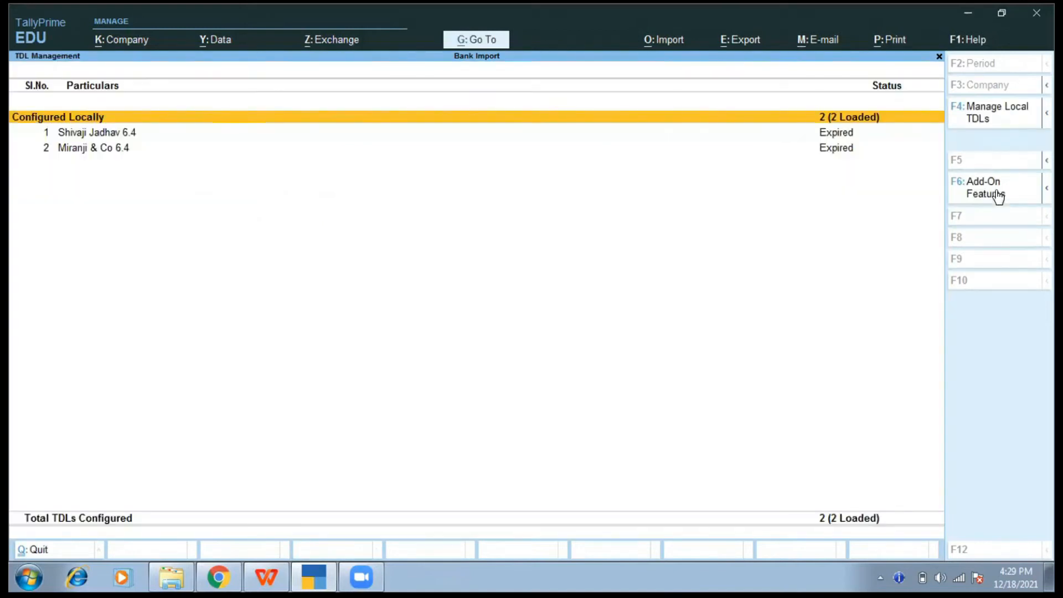
{"action": "key", "text": "Escape"}
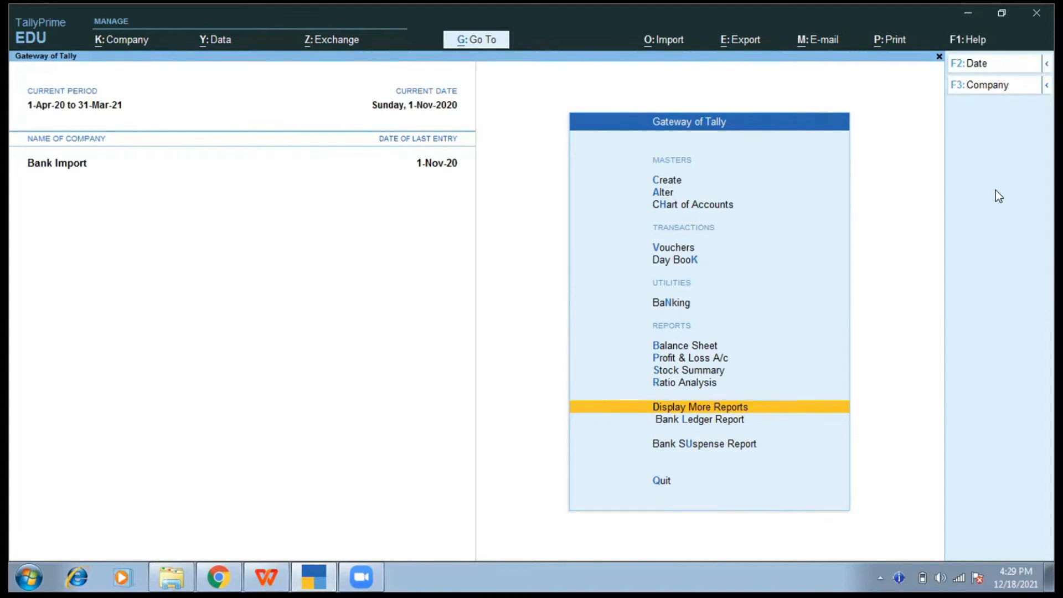
- Open the Bank Payment voucher type for alteration, review its settings, and leave it without changes
{"action": "key", "text": "Down"}
{"action": "key", "text": "Down"}
{"action": "key", "text": "Down"}
{"action": "key", "text": "Down"}
{"action": "key", "text": "Down"}
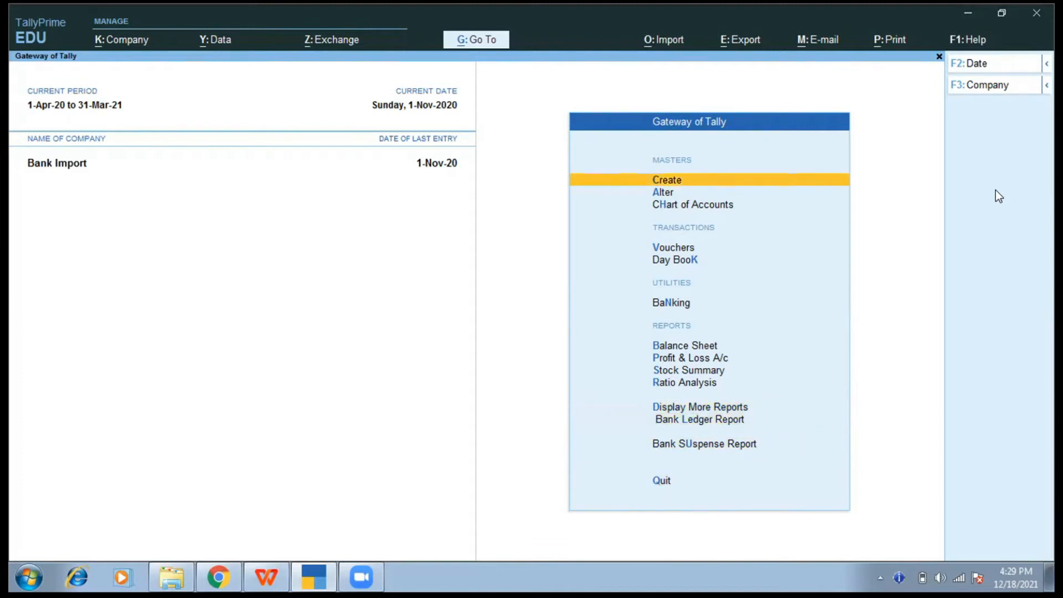
{"action": "key", "text": "Return"}
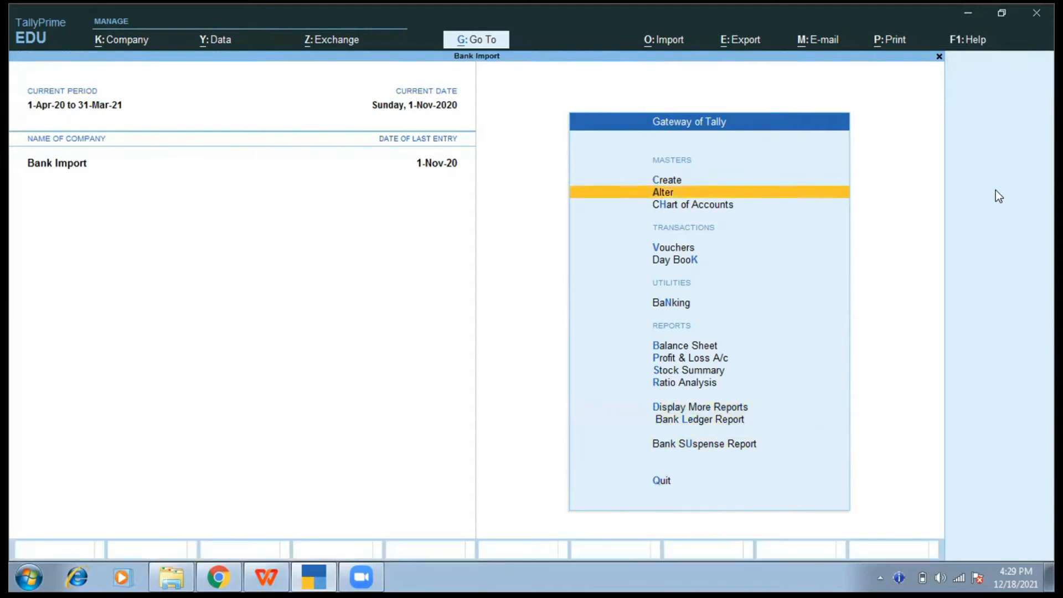
{"action": "key", "text": "Return"}
{"action": "key", "text": "Down"}
{"action": "key", "text": "Down"}
{"action": "key", "text": "Down"}
{"action": "key", "text": "Return"}
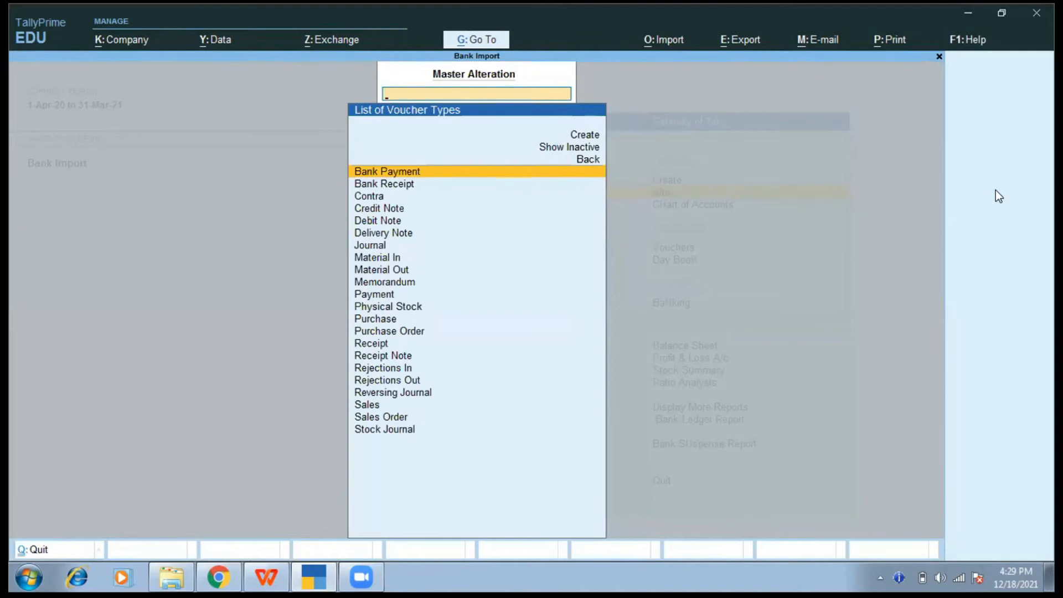
{"action": "key", "text": "Return"}
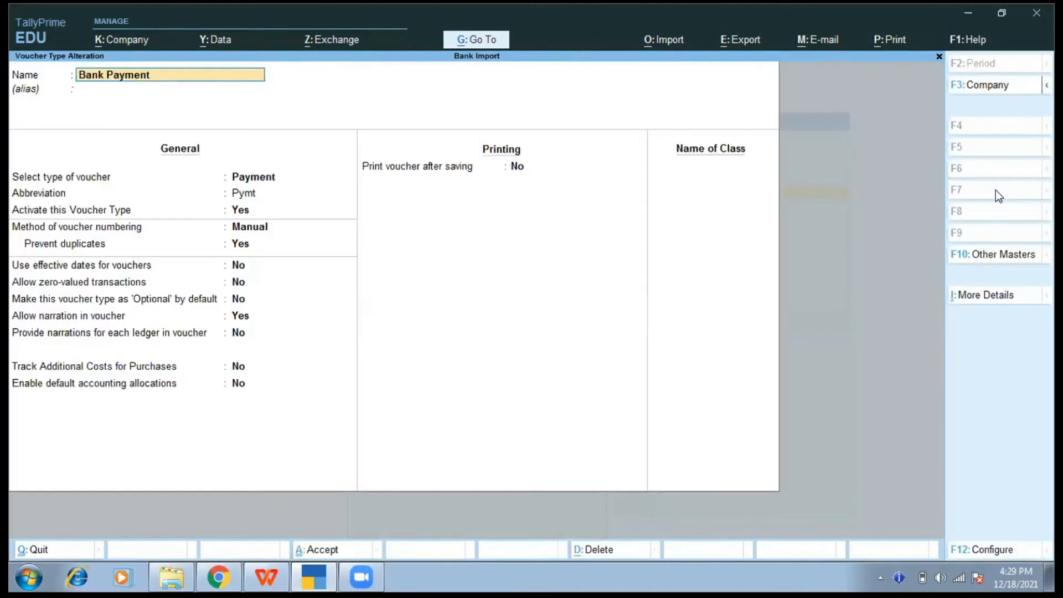
{"action": "key", "text": "Escape"}
{"action": "key", "text": "y"}
- Review the Bank Receipt voucher type's settings and return to the list of masters without changes
{"action": "key", "text": "Down"}
{"action": "key", "text": "Return"}
{"action": "key", "text": "Escape"}
{"action": "key", "text": "y"}
{"action": "key", "text": "Escape"}
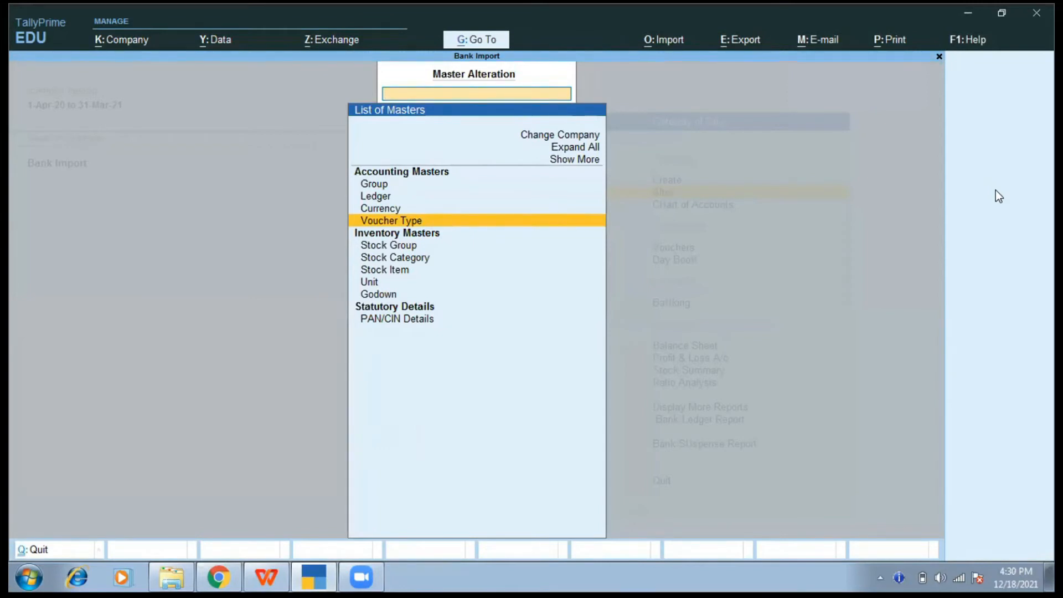
- Look through the company's existing ledgers for alteration, including the bank and Suspense A/c ledgers, and return to the Gateway of Tally
{"action": "key", "text": "Up"}
{"action": "key", "text": "Up"}
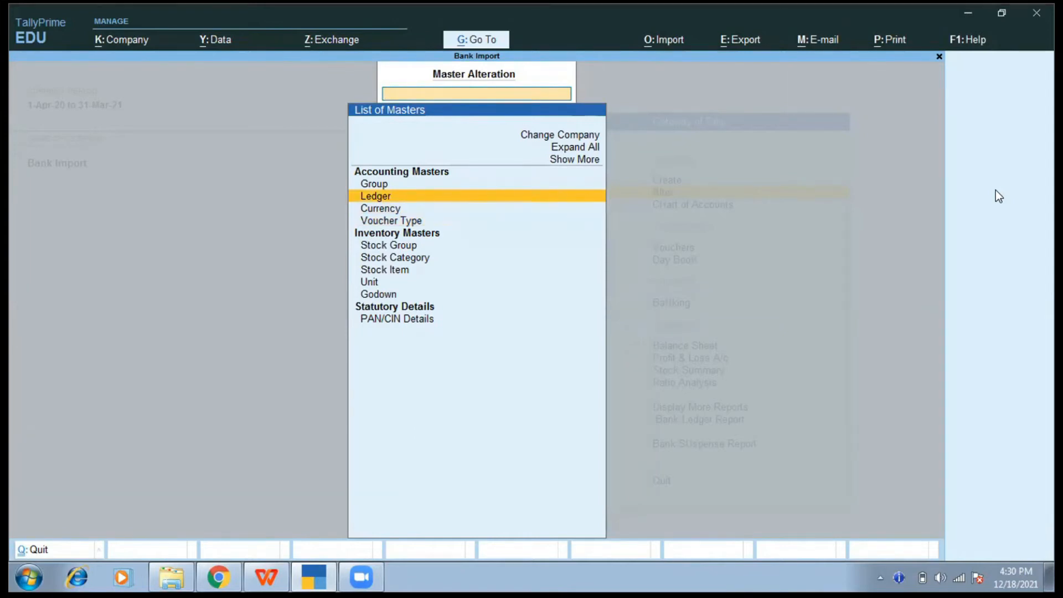
{"action": "key", "text": "Return"}
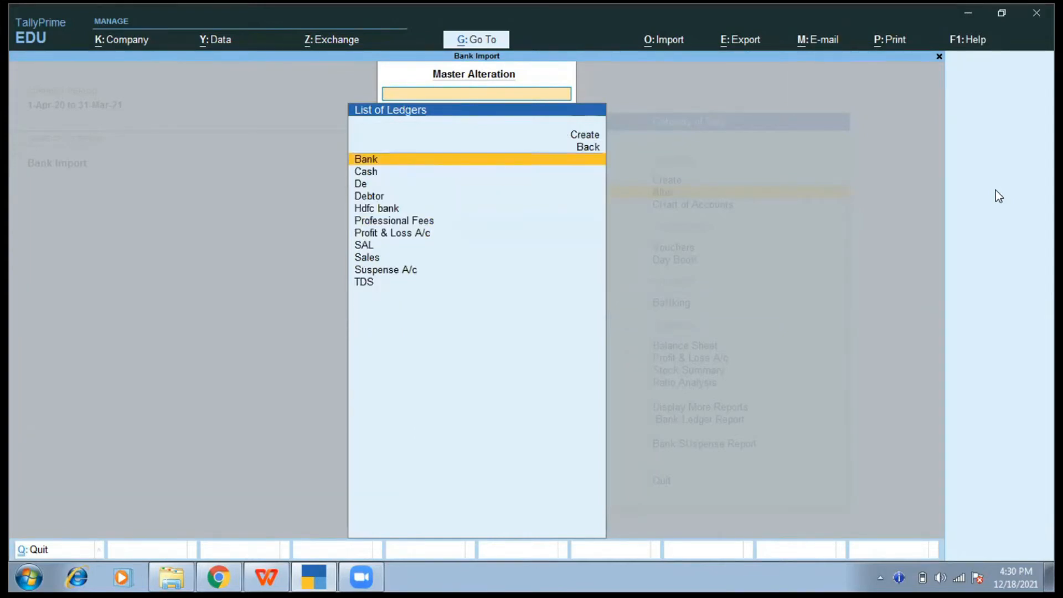
{"action": "key", "text": "Down"}
{"action": "key", "text": "Down"}
{"action": "key", "text": "Down"}
{"action": "key", "text": "Down"}
{"action": "key", "text": "Down"}
{"action": "key", "text": "Down"}
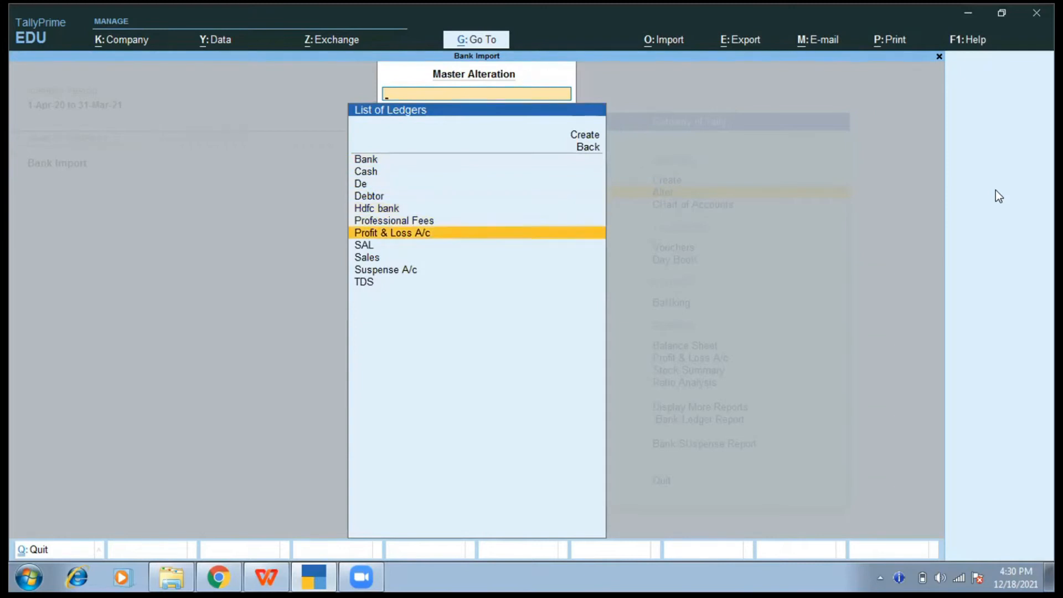
{"action": "key", "text": "Down"}
{"action": "key", "text": "Up"}
{"action": "key", "text": "Up"}
{"action": "key", "text": "Up"}
{"action": "key", "text": "Up"}
{"action": "key", "text": "Up"}
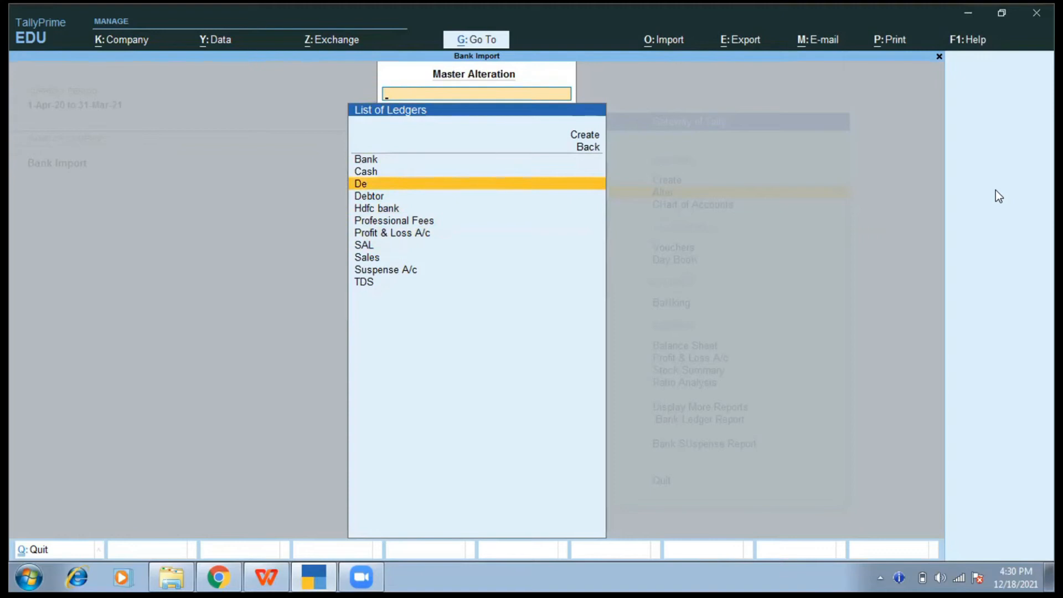
{"action": "key", "text": "Down"}
{"action": "key", "text": "Down"}
{"action": "key", "text": "Down"}
{"action": "key", "text": "Down"}
{"action": "key", "text": "Down"}
{"action": "key", "text": "Down"}
{"action": "key", "text": "Down"}
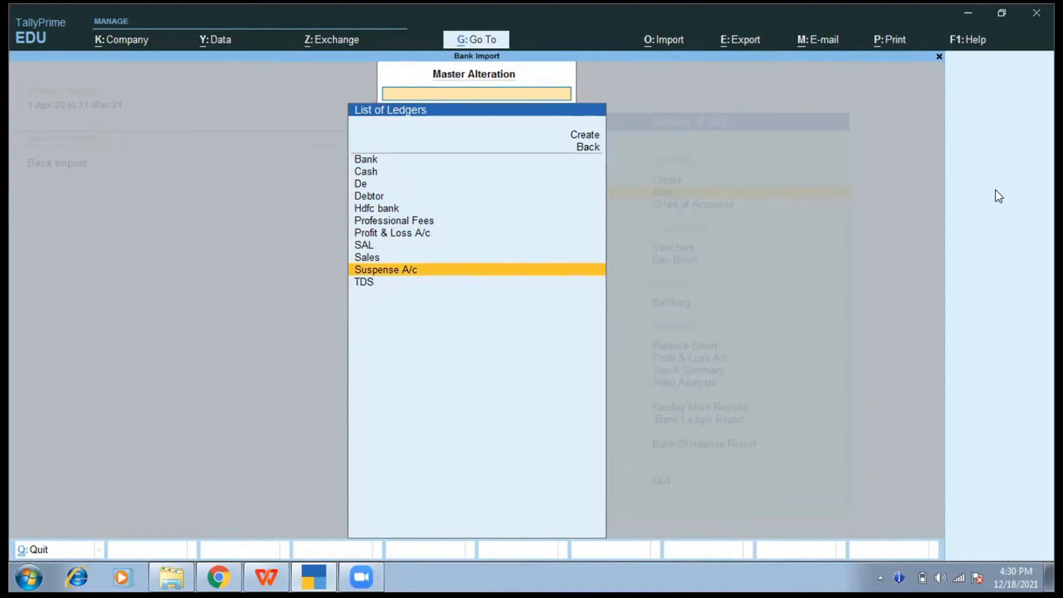
{"action": "key", "text": "Escape"}
{"action": "key", "text": "Escape"}
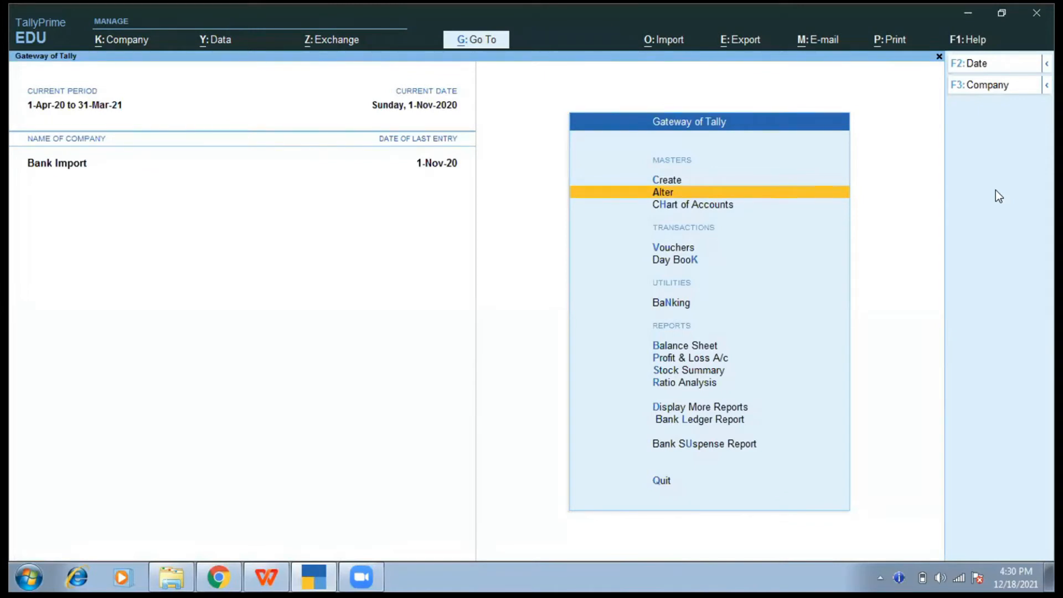
- Review the Statistics report for voucher types and accounts, and return to the Gateway of Tally
{"action": "key", "text": "d"}
{"action": "key", "text": "s"}
{"action": "key", "text": "Return"}
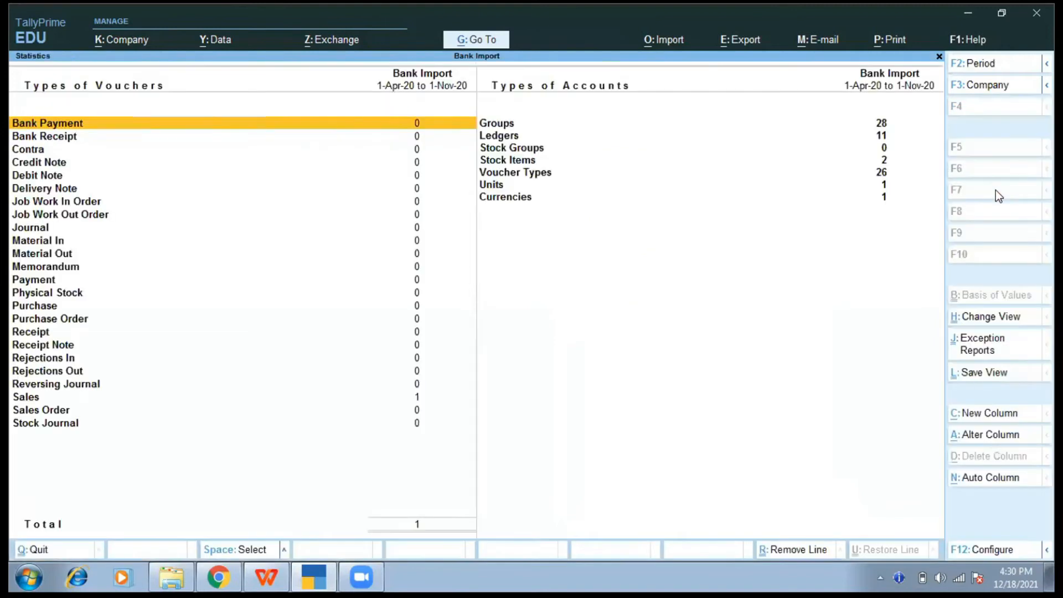
{"action": "key", "text": "Down"}
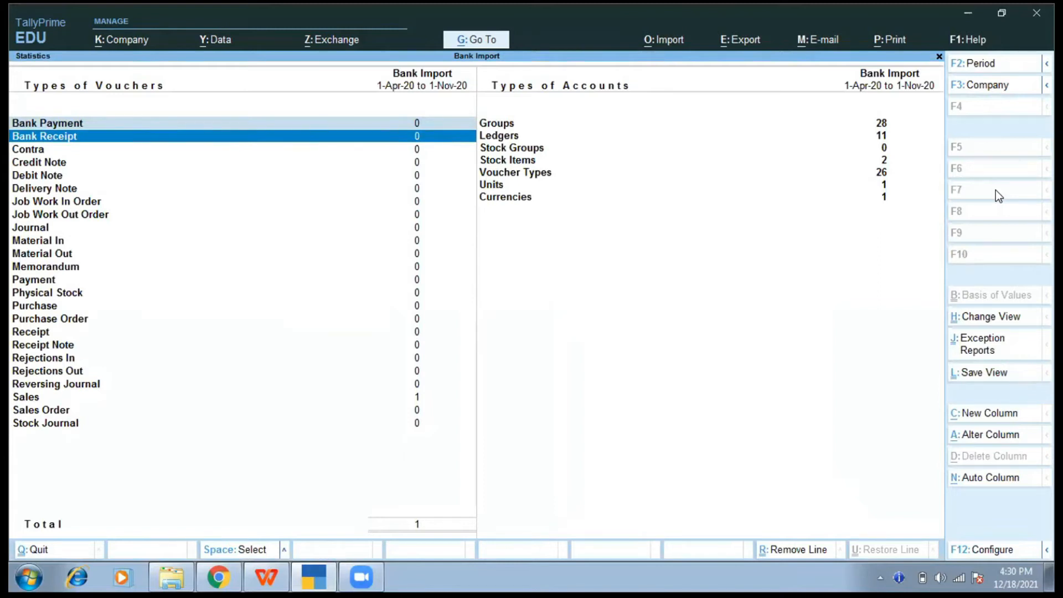
{"action": "key", "text": "Escape"}
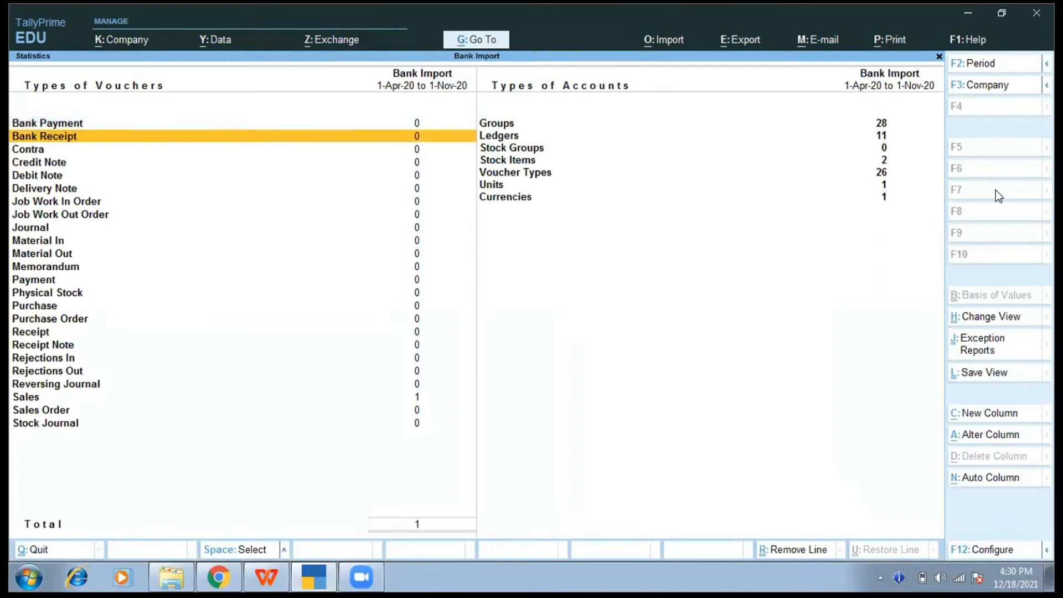
{"action": "key", "text": "Escape"}
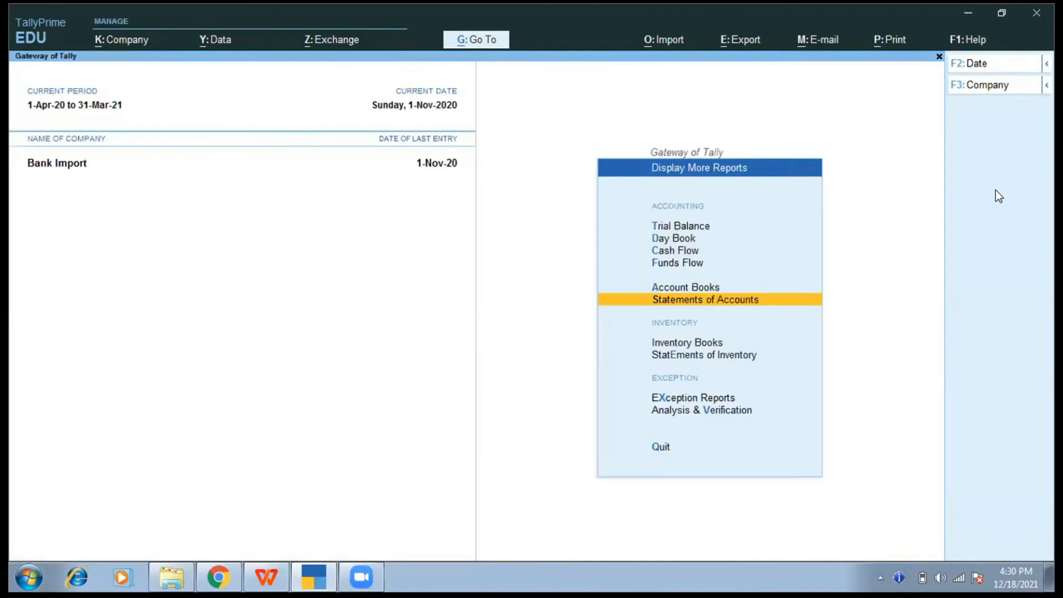
{"action": "key", "text": "Escape"}
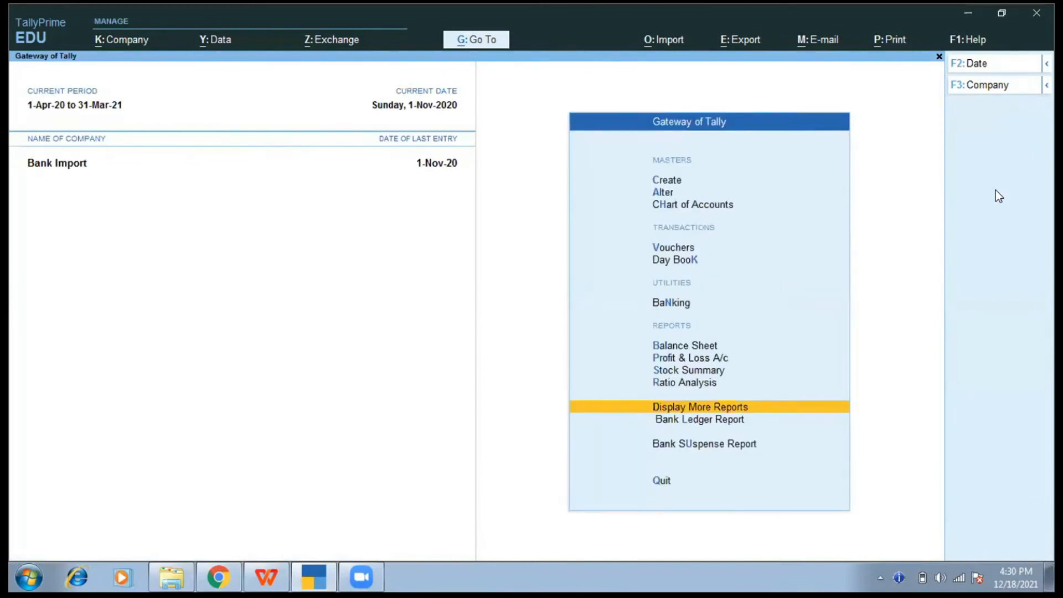
- Open Import Bank Statement Suspense Voucher from the Bank Suspense Report
{"action": "key", "text": "Down"}
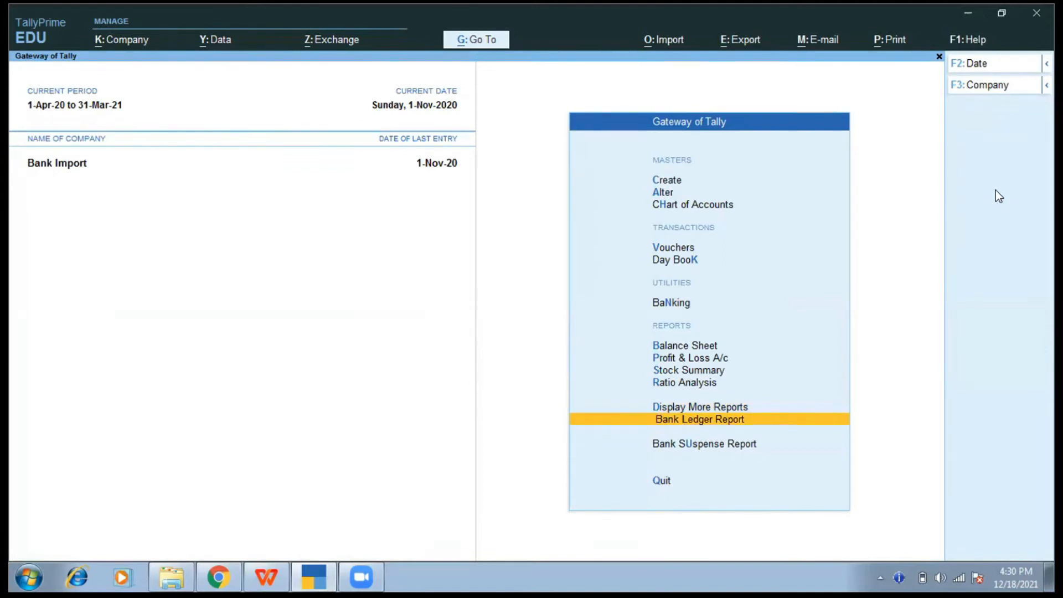
{"action": "key", "text": "Down"}
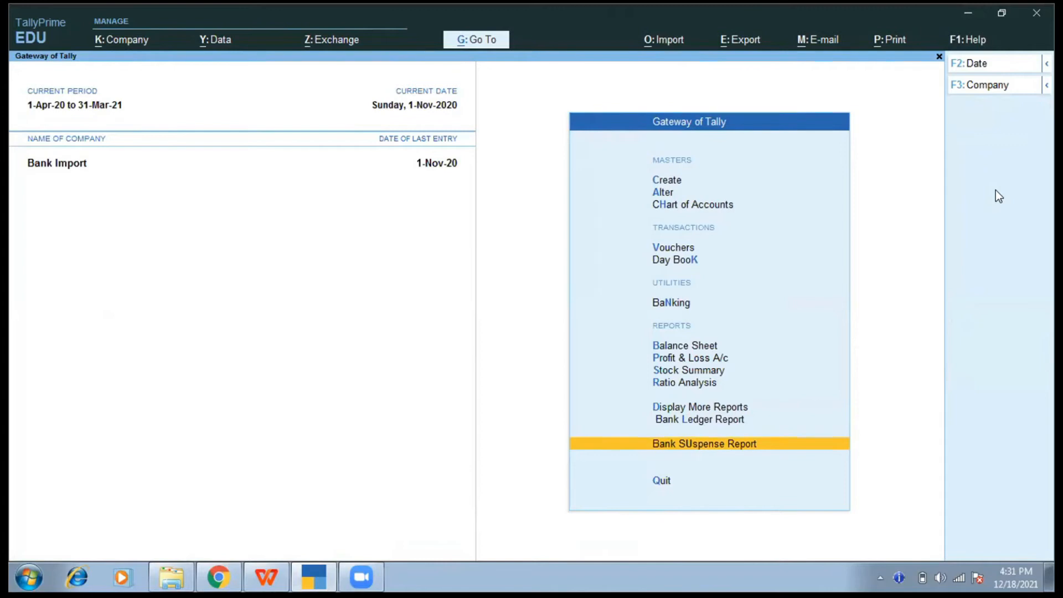
{"action": "key", "text": "Return"}
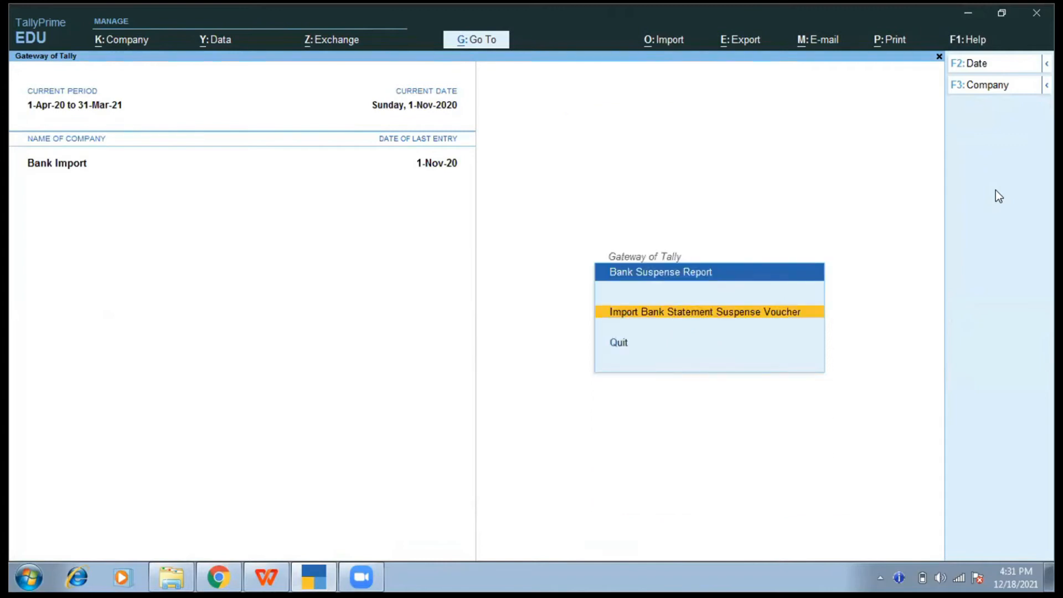
{"action": "key", "text": "Return"}
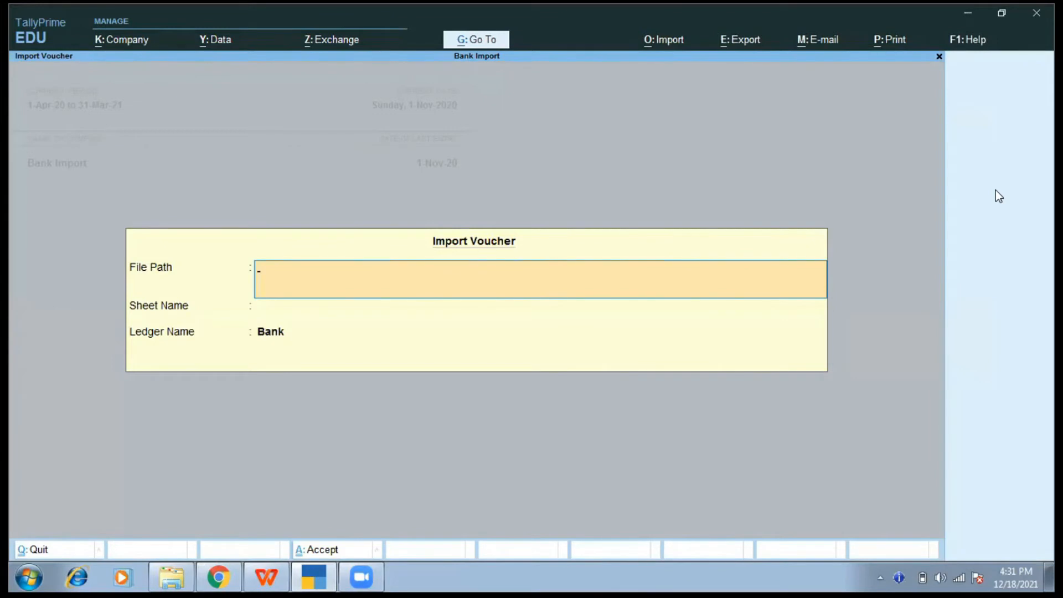
- Switch to Windows Explorer and copy the full path of Bank Statment-Suspense entry.xlsx in D:\Bank statement import\Bank Statement
{"action": "key", "text": "alt+Tab"}
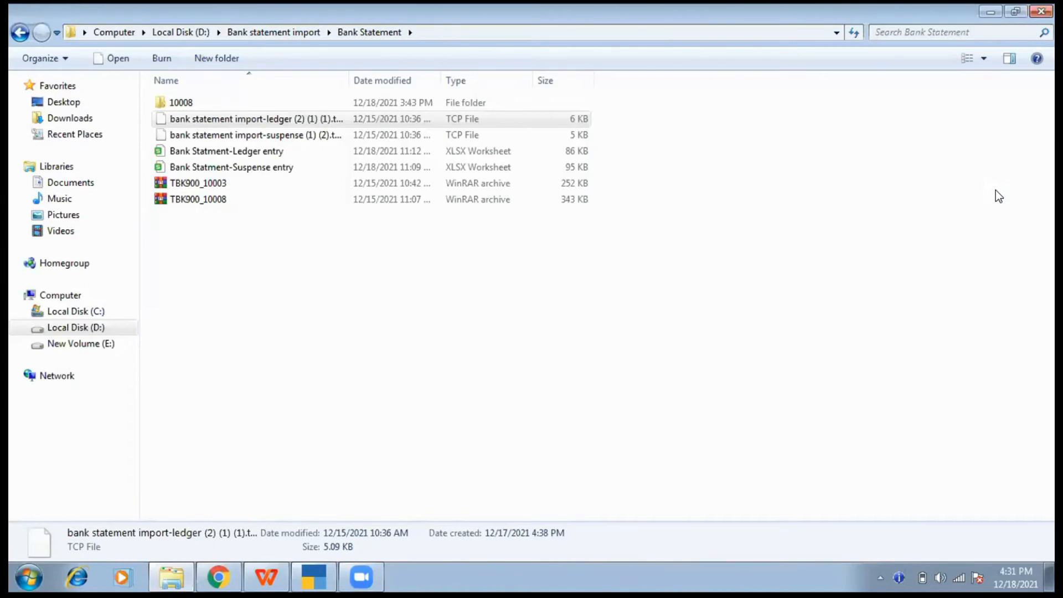
{"action": "key", "text": "alt+d"}
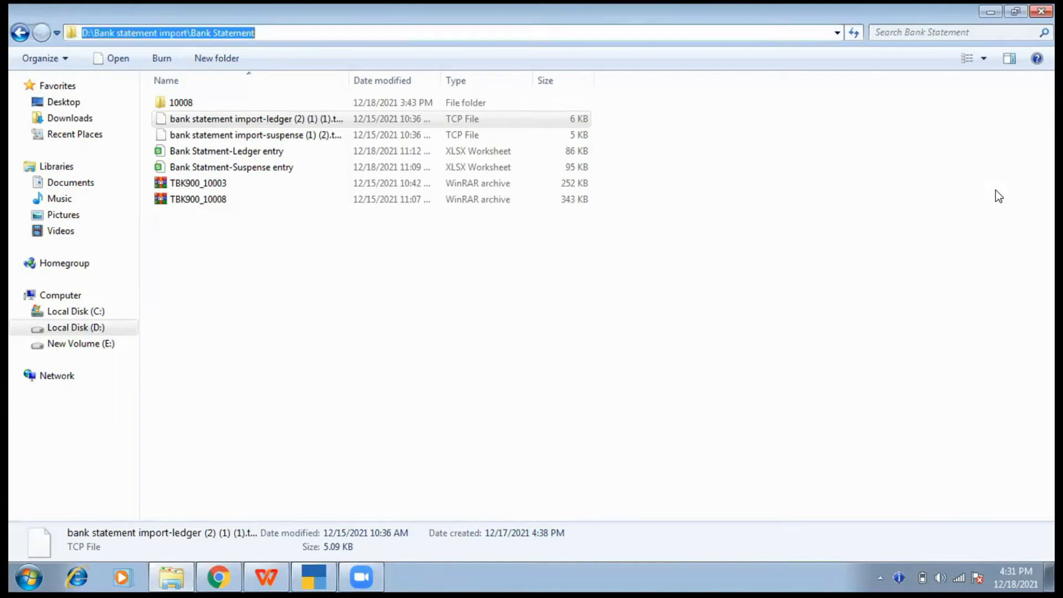
{"action": "key", "text": "Right"}
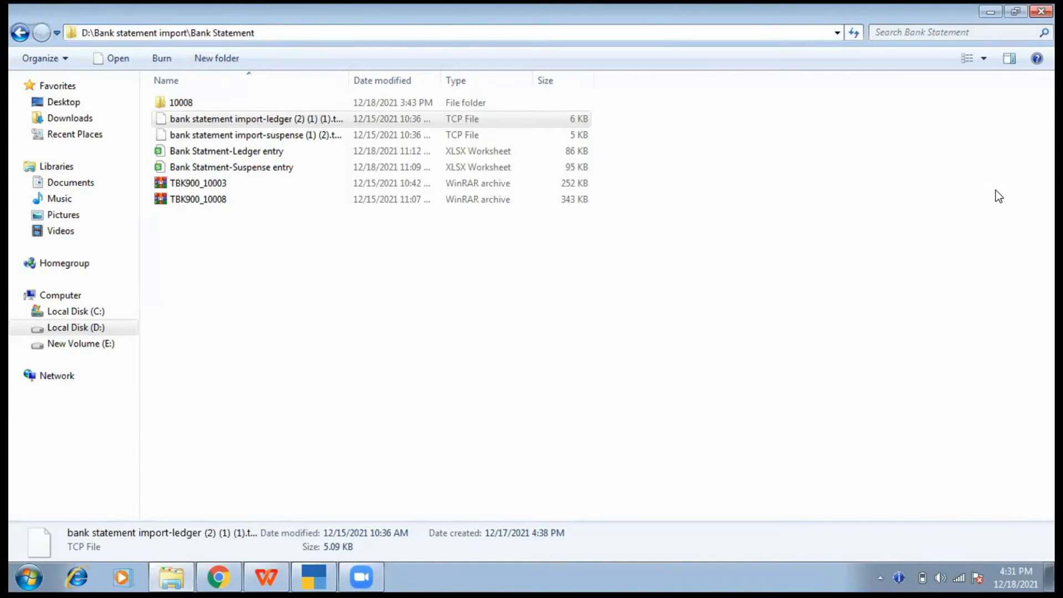
{"action": "type", "text": "\\"}
{"action": "key", "text": "Down"}
{"action": "key", "text": "Down"}
{"action": "key", "text": "Down"}
{"action": "key", "text": "Down"}
{"action": "key", "text": "Down"}
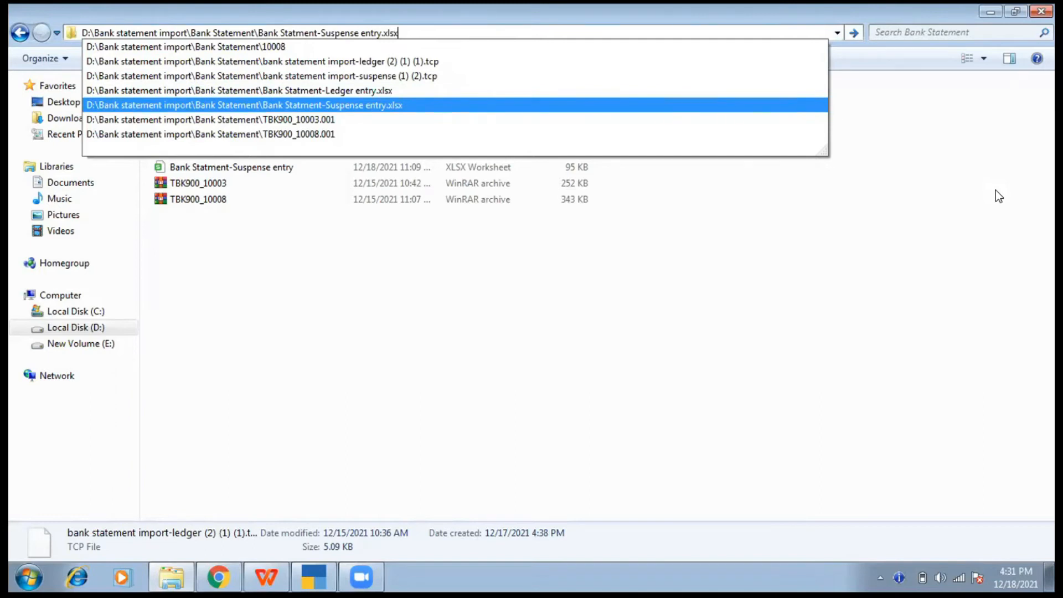
{"action": "key", "text": "shift+Home"}
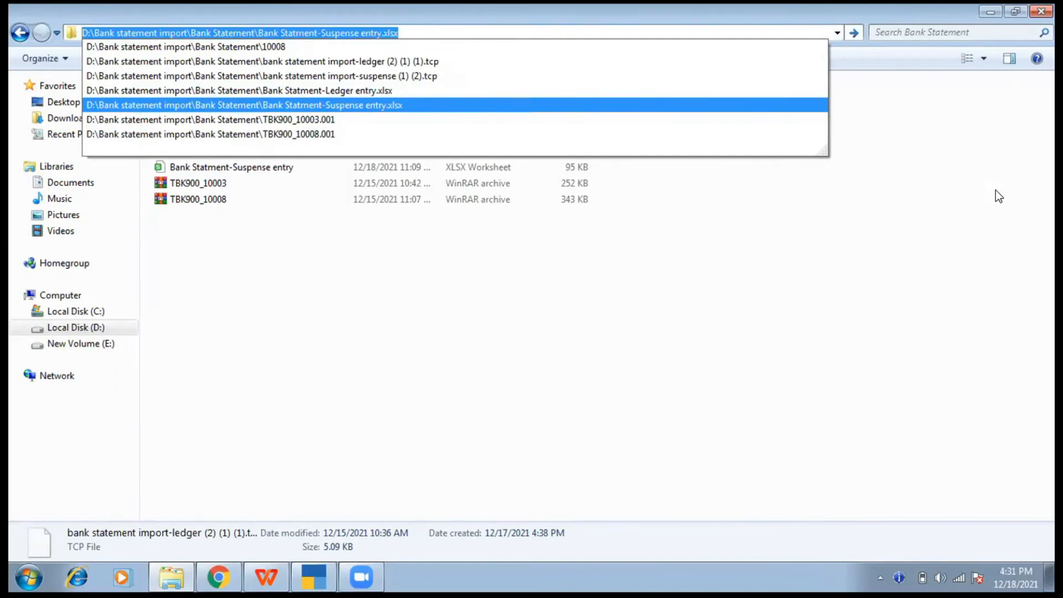
- Switch to TallyPrime and import Sheet5 of D:\Bank statement import\Bank Statement\Bank Statment-Suspense entry.xlsx as suspense vouchers into the Bank ledger
{"action": "key", "text": "alt+Tab"}
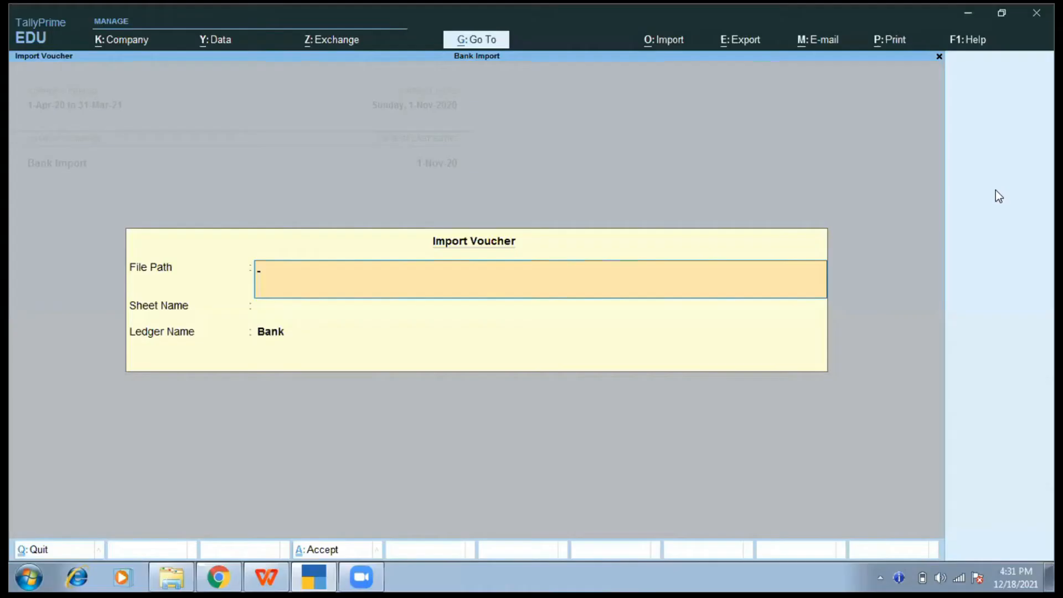
{"action": "type", "text": "D:\\Bank statement import\\Bank Statement\\Bank Statment-Suspense entry.xlsx"}
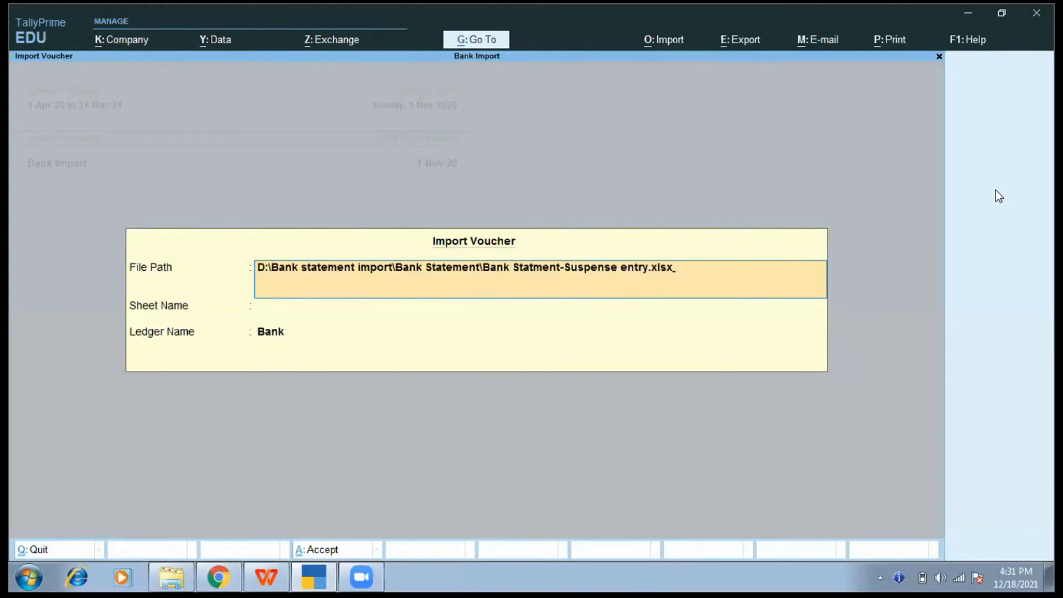
{"action": "key", "text": "Return"}
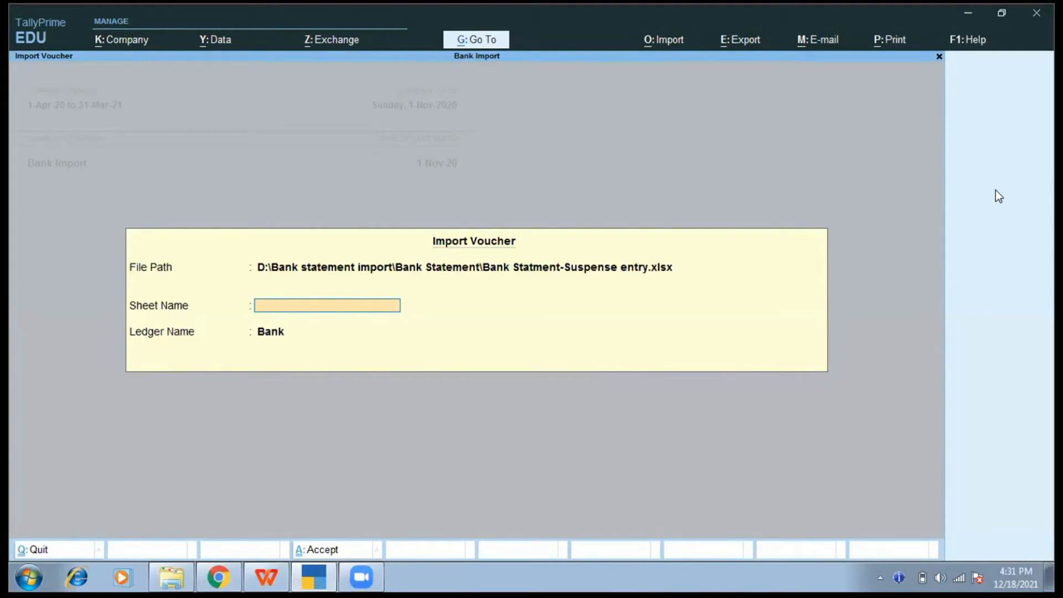
{"action": "type", "text": "Sheet5"}
{"action": "key", "text": "Return"}
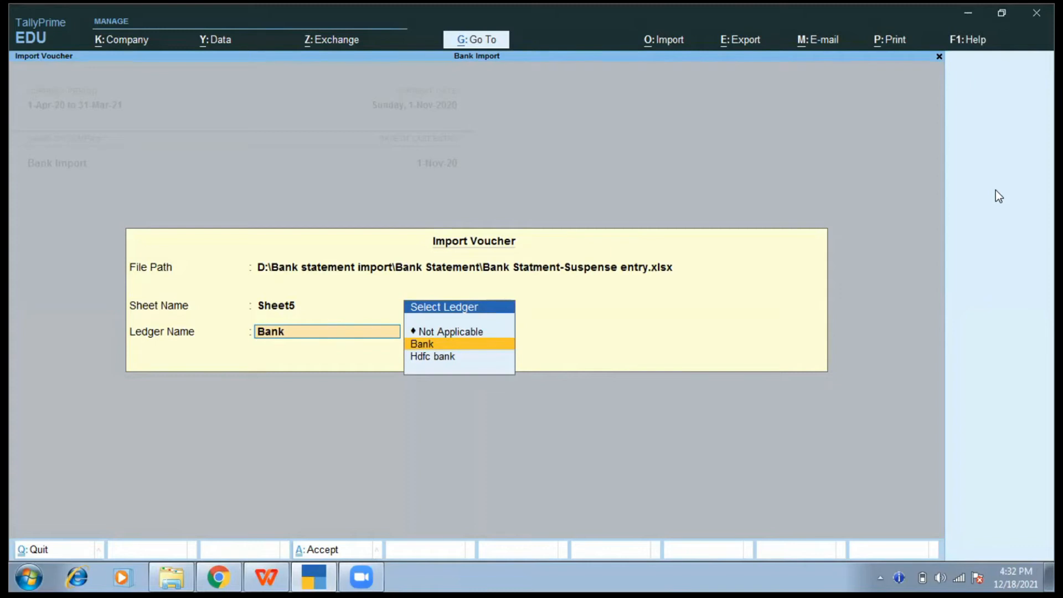
{"action": "key", "text": "Return"}
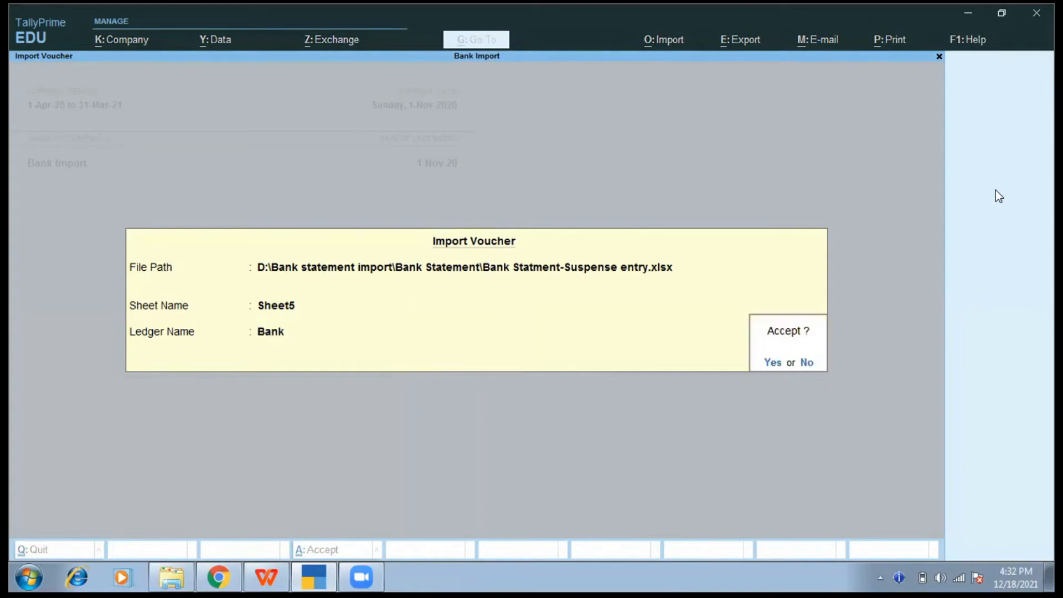
{"action": "key", "text": "Return"}
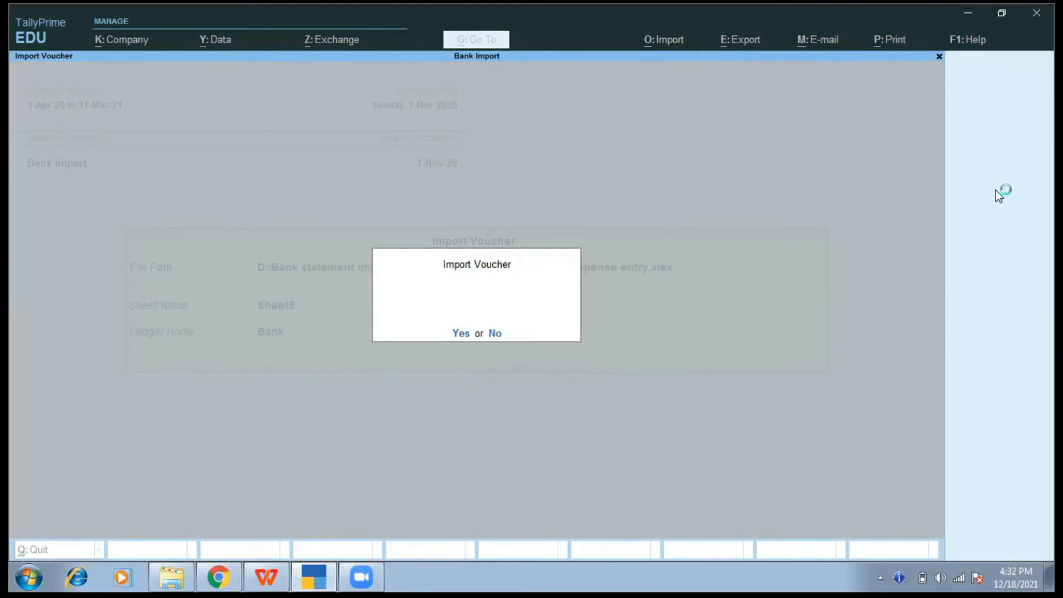
{"action": "key", "text": "y"}
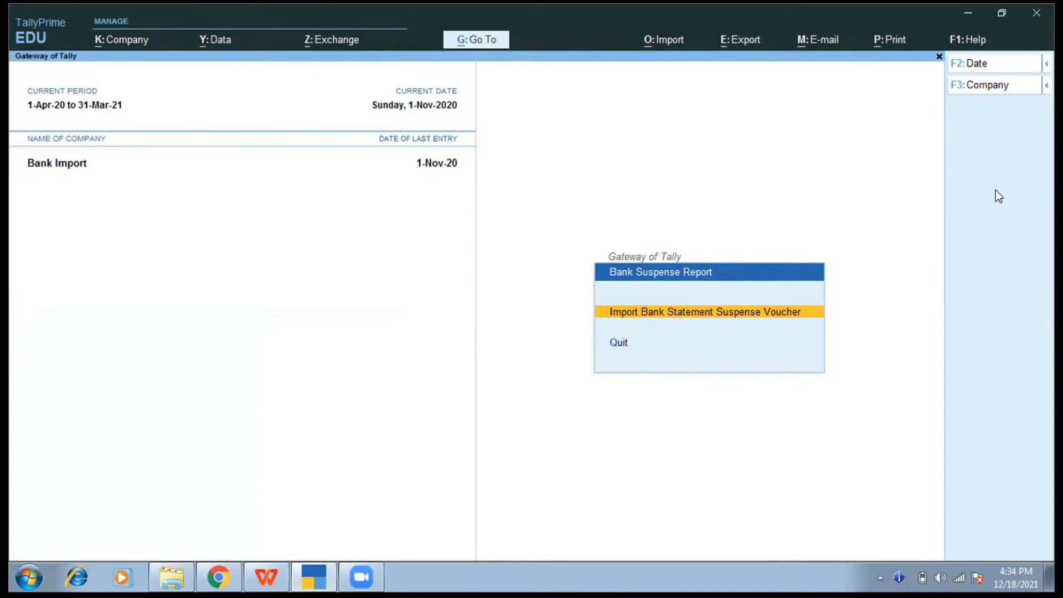
{"action": "key", "text": "Escape"}
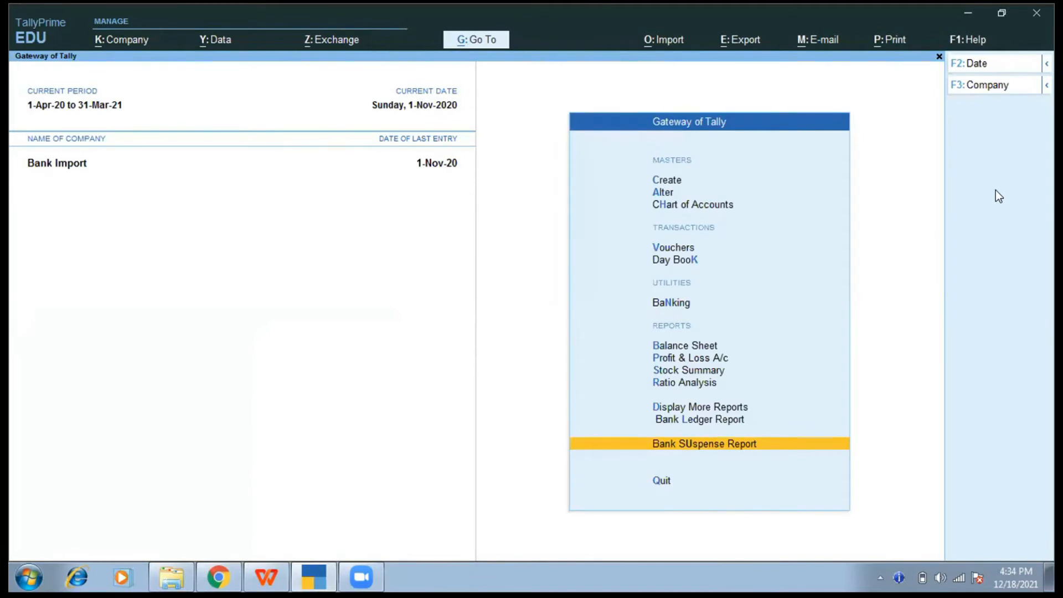
- Open the November list of Bank Payment vouchers from the Statistics report
{"action": "key", "text": "d"}
{"action": "key", "text": "s"}
{"action": "key", "text": "s"}
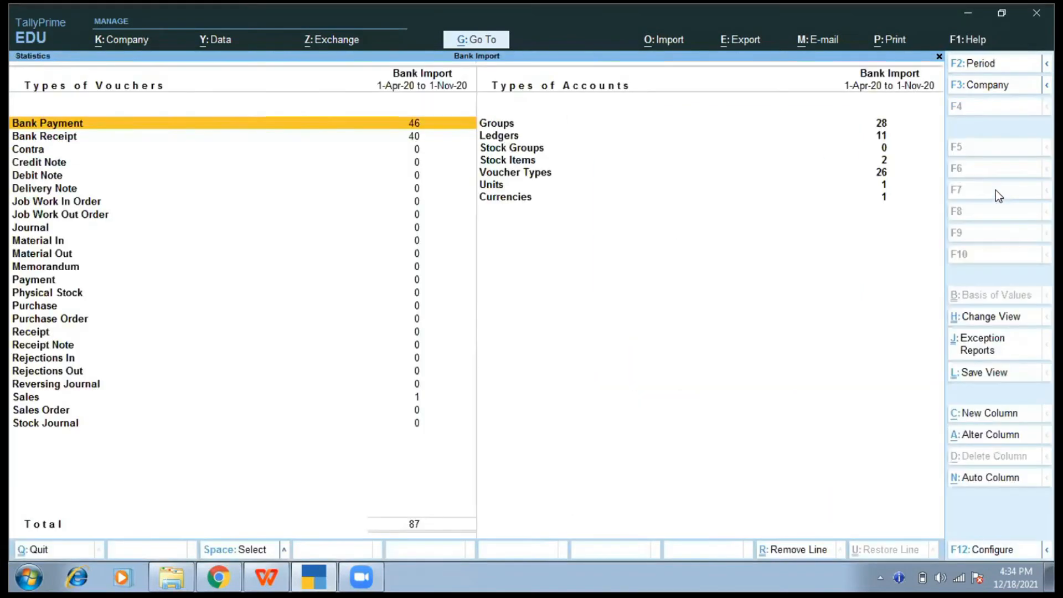
{"action": "key", "text": "Down"}
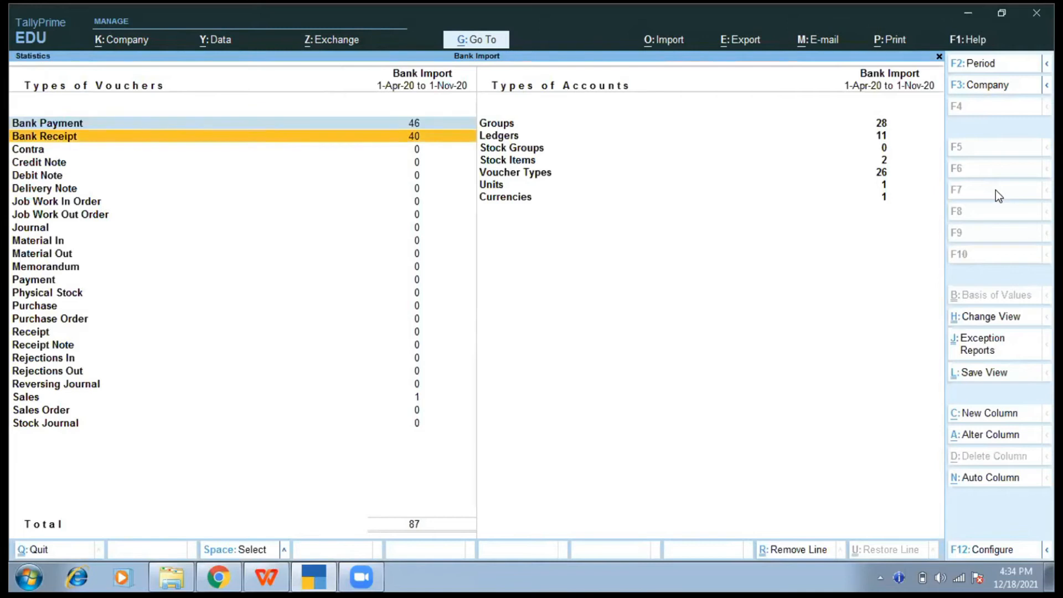
{"action": "key", "text": "Return"}
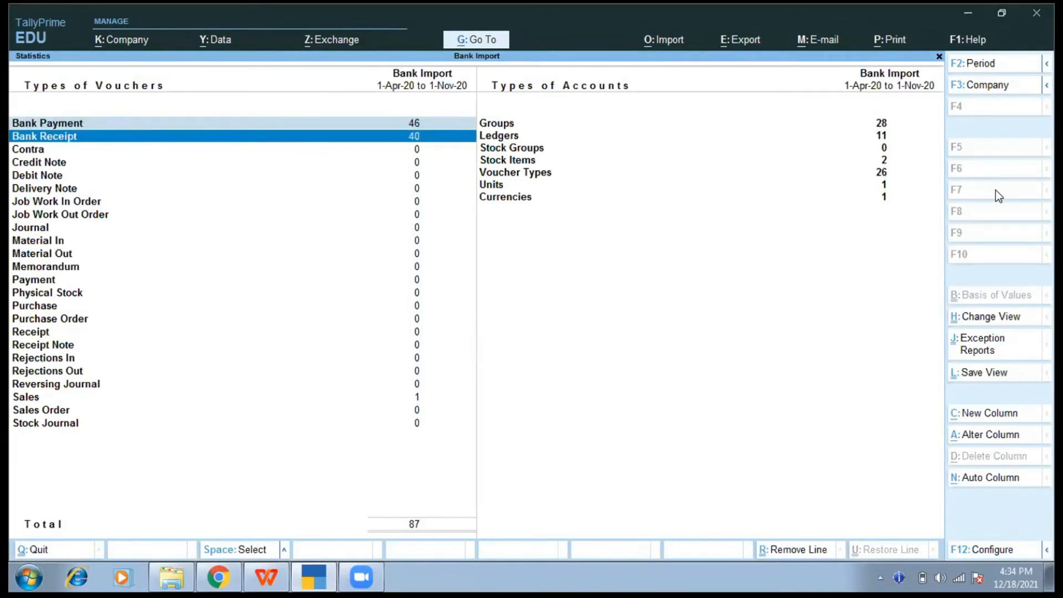
{"action": "key", "text": "Up"}
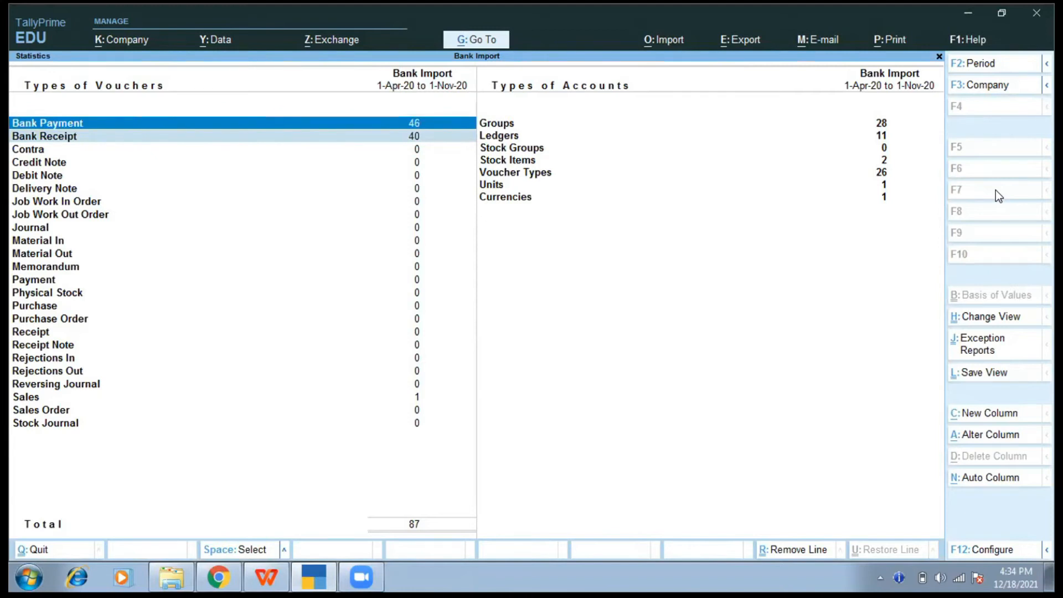
{"action": "key", "text": "Return"}
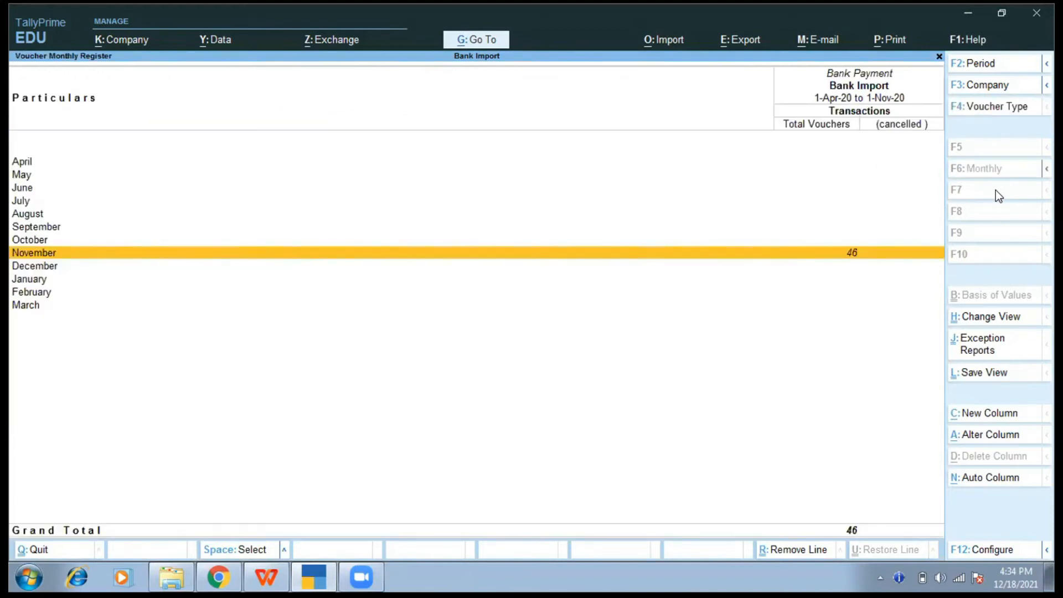
{"action": "key", "text": "Return"}
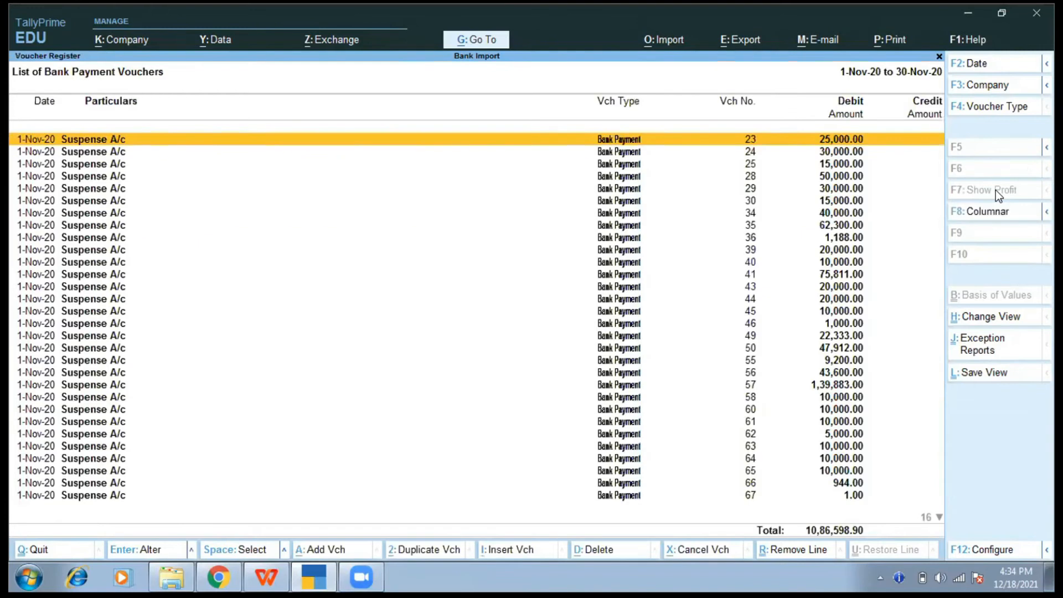
- Look down the November Bank Payment voucher list and open voucher no. 46
{"action": "key", "text": "Down"}
{"action": "key", "text": "Down"}
{"action": "key", "text": "Down"}
{"action": "key", "text": "Down"}
{"action": "key", "text": "Down"}
{"action": "key", "text": "Down"}
{"action": "key", "text": "Down"}
{"action": "key", "text": "Down"}
{"action": "key", "text": "Down"}
{"action": "key", "text": "Down"}
{"action": "key", "text": "Down"}
{"action": "key", "text": "Down"}
{"action": "key", "text": "Down"}
{"action": "key", "text": "Down"}
{"action": "key", "text": "Down"}
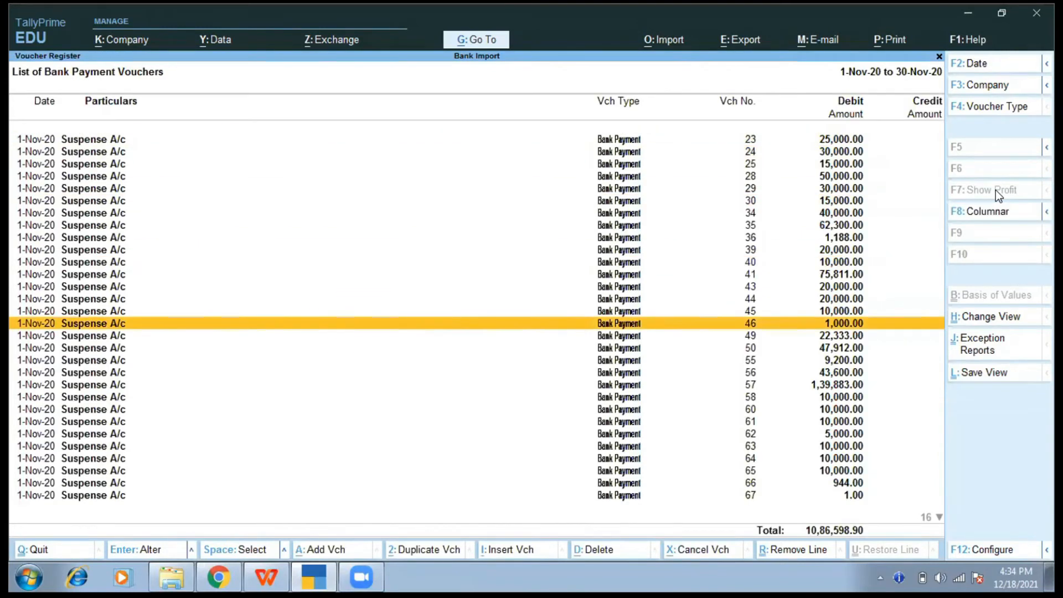
{"action": "key", "text": "Return"}
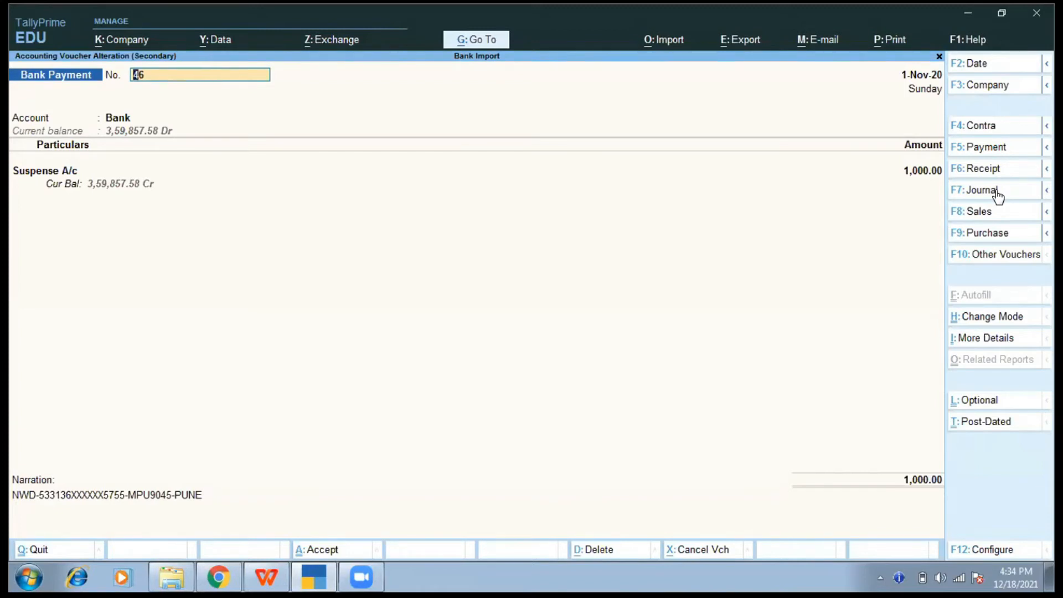
- Examine the account, amount and narration of the preceding Bank Payment vouchers one by one, and return to the Gateway of Tally
{"action": "key", "text": "Page_Up"}
{"action": "key", "text": "Page_Up"}
{"action": "key", "text": "Page_Up"}
{"action": "key", "text": "Page_Up"}
{"action": "key", "text": "Page_Up"}
{"action": "key", "text": "Page_Up"}
{"action": "key", "text": "Page_Up"}
{"action": "key", "text": "Page_Up"}
{"action": "key", "text": "Page_Up"}
{"action": "key", "text": "Page_Up"}
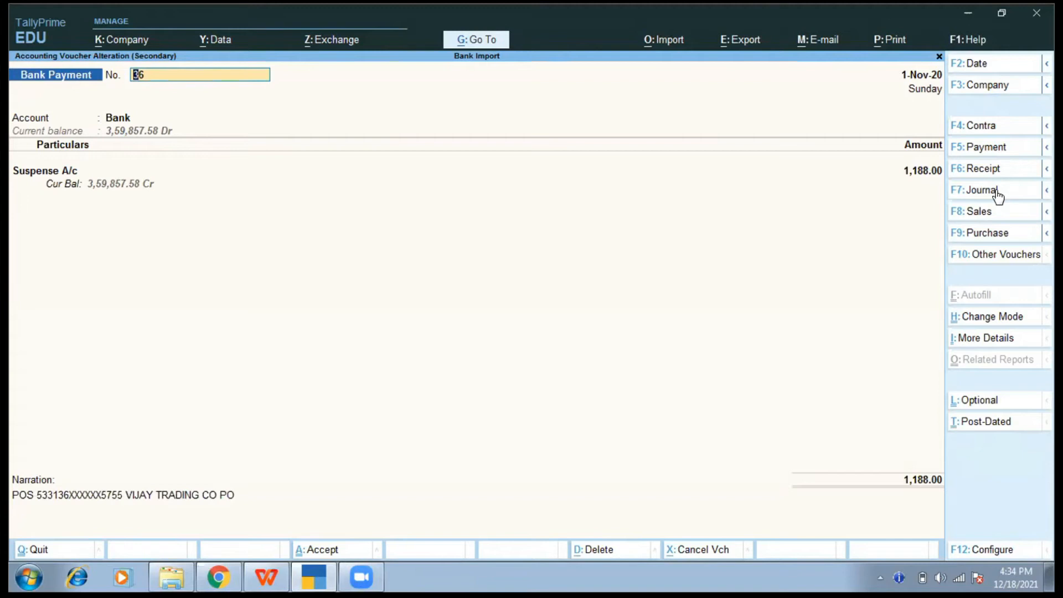
{"action": "key", "text": "Page_Up"}
{"action": "key", "text": "Page_Up"}
{"action": "key", "text": "Page_Up"}
{"action": "key", "text": "Page_Up"}
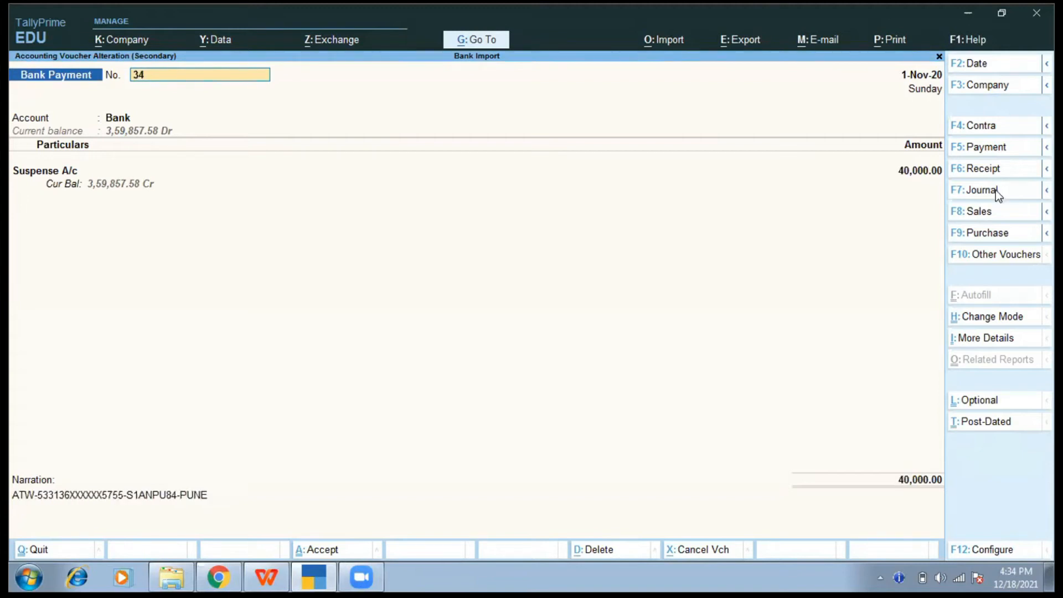
{"action": "key", "text": "Page_Up"}
{"action": "key", "text": "Page_Up"}
{"action": "key", "text": "Page_Up"}
{"action": "key", "text": "Page_Up"}
{"action": "key", "text": "Page_Up"}
{"action": "key", "text": "Escape"}
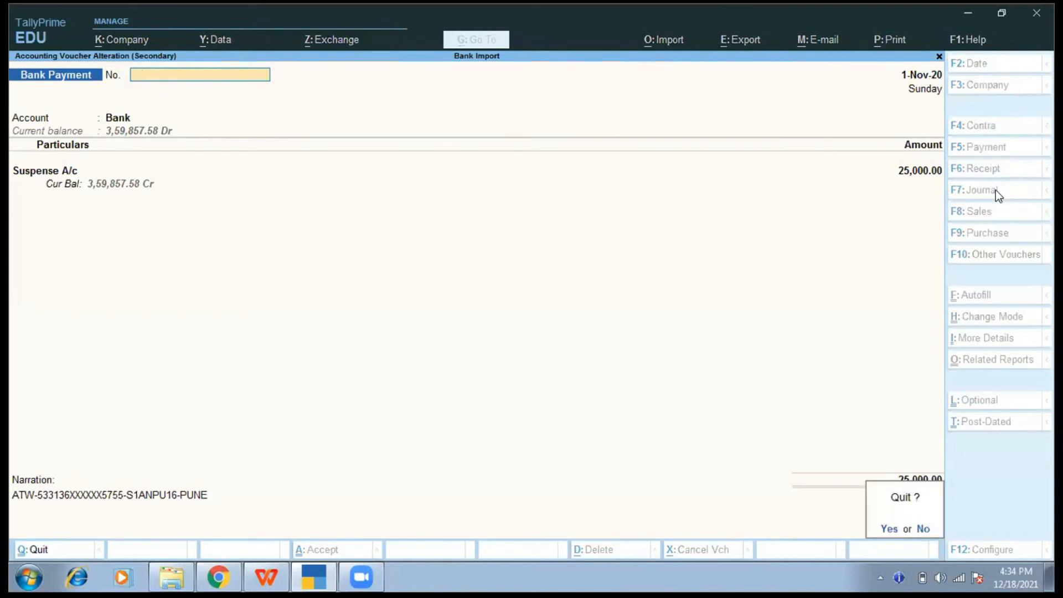
{"action": "key", "text": "y"}
{"action": "key", "text": "Escape"}
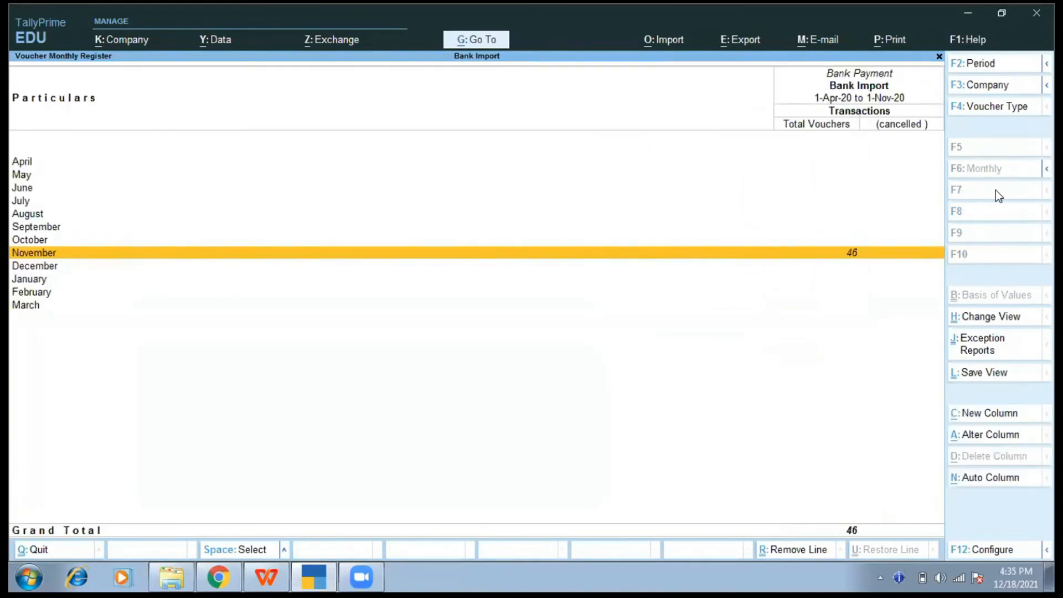
{"action": "key", "text": "Escape"}
{"action": "key", "text": "Escape"}
{"action": "key", "text": "Escape"}
{"action": "key", "text": "Escape"}
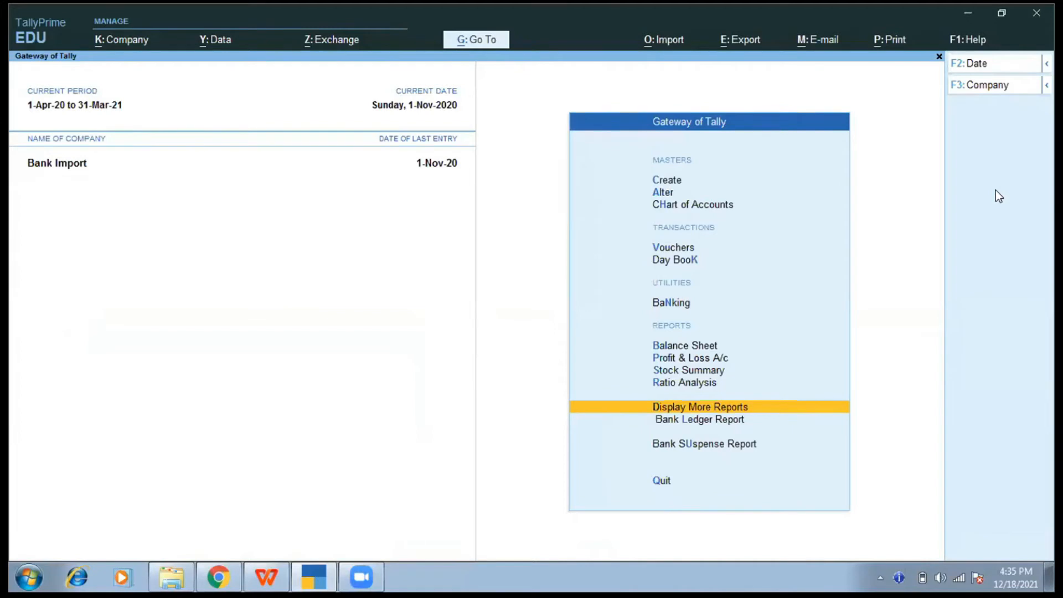
- Switch to WPS Office, close it with the open Bank Statment-Ledger entry.xlsx workbook, and return to TallyPrime
{"action": "left_click", "coordinate": [275, 580]}
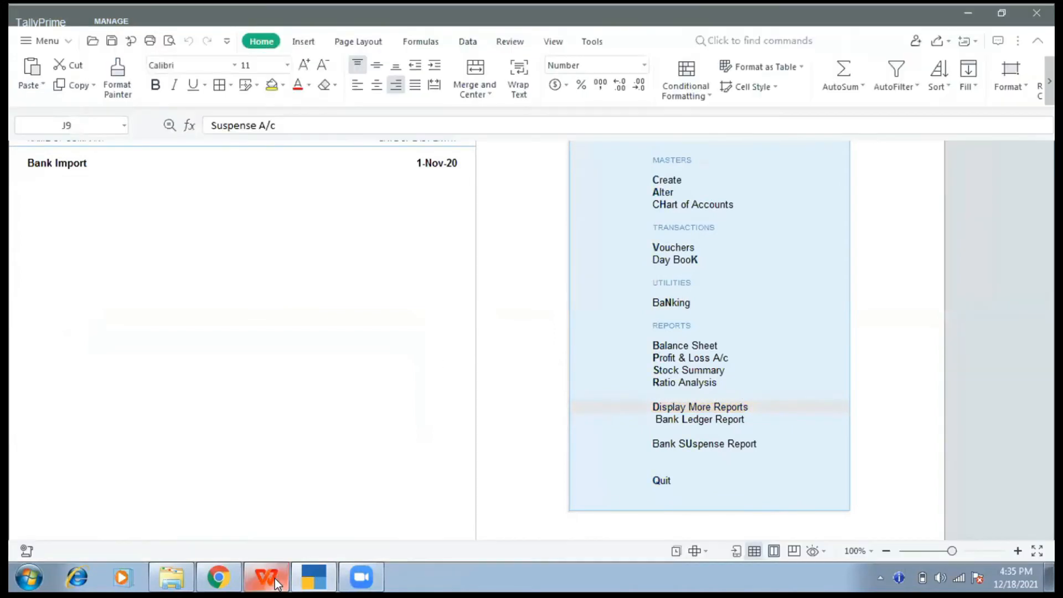
{"action": "left_click", "coordinate": [1045, 15]}
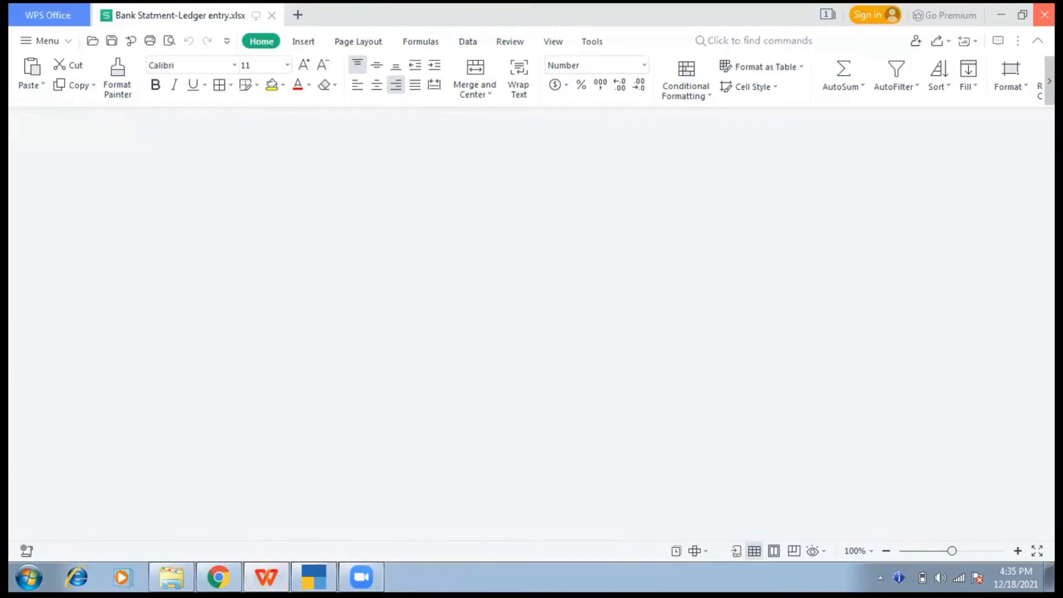
{"action": "left_click", "coordinate": [515, 355]}
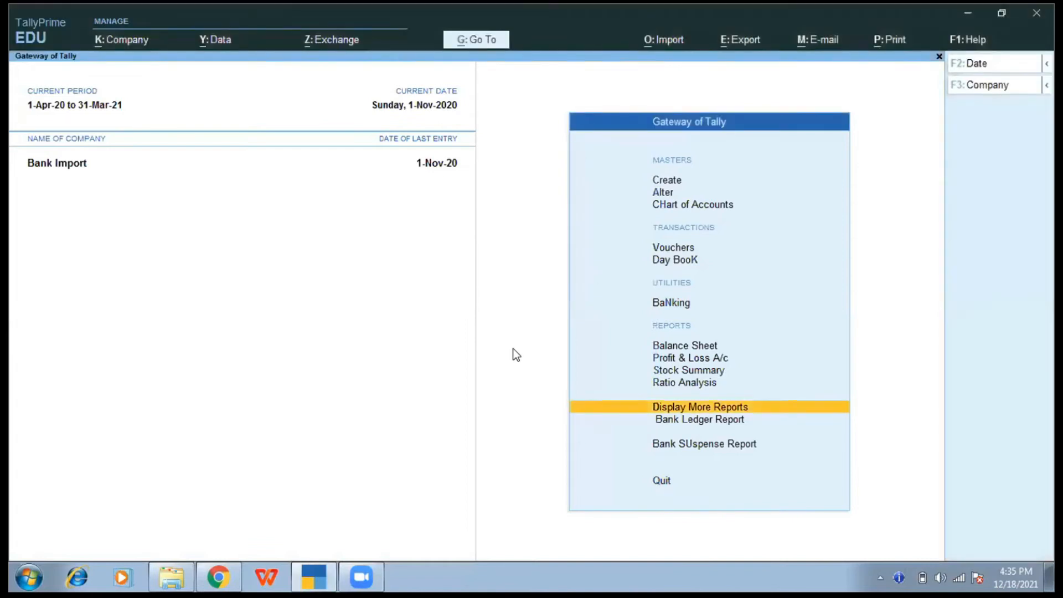
- Open Import Bank Statement Ledger Voucher from the Bank Ledger Report
{"action": "key", "text": "Down"}
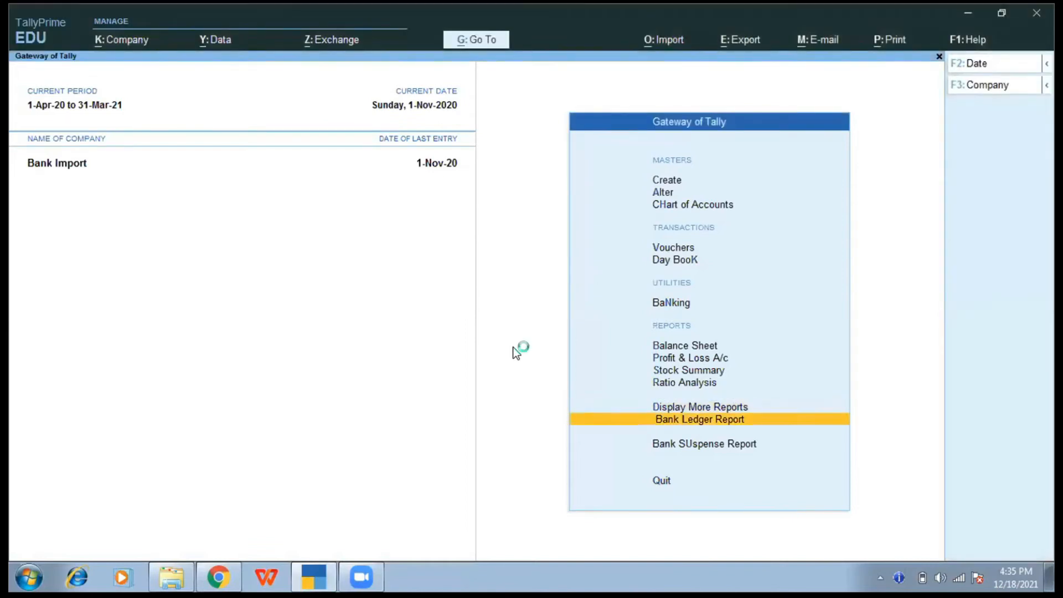
{"action": "key", "text": "Return"}
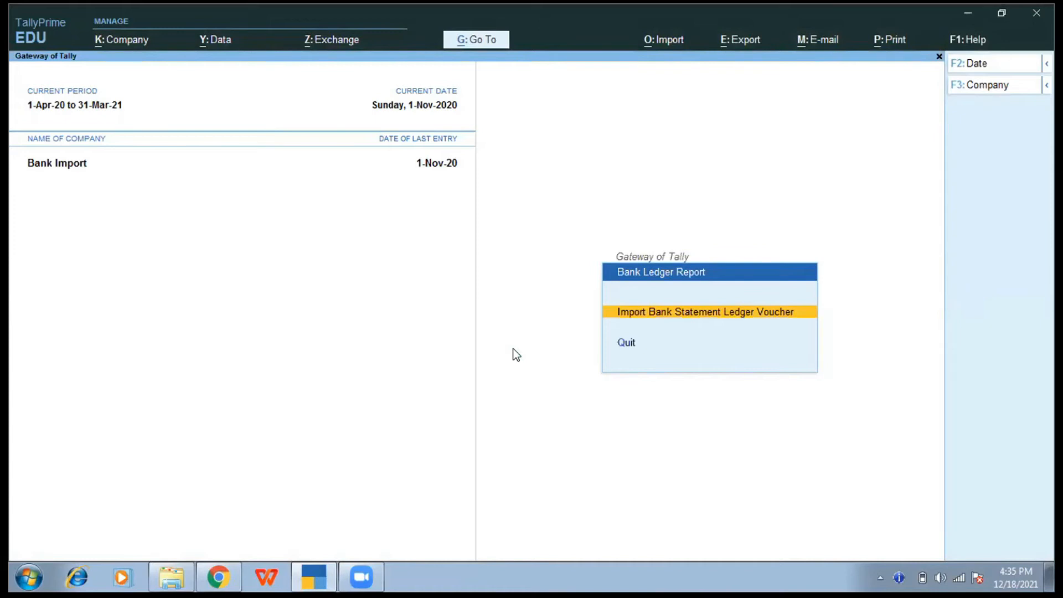
{"action": "key", "text": "Return"}
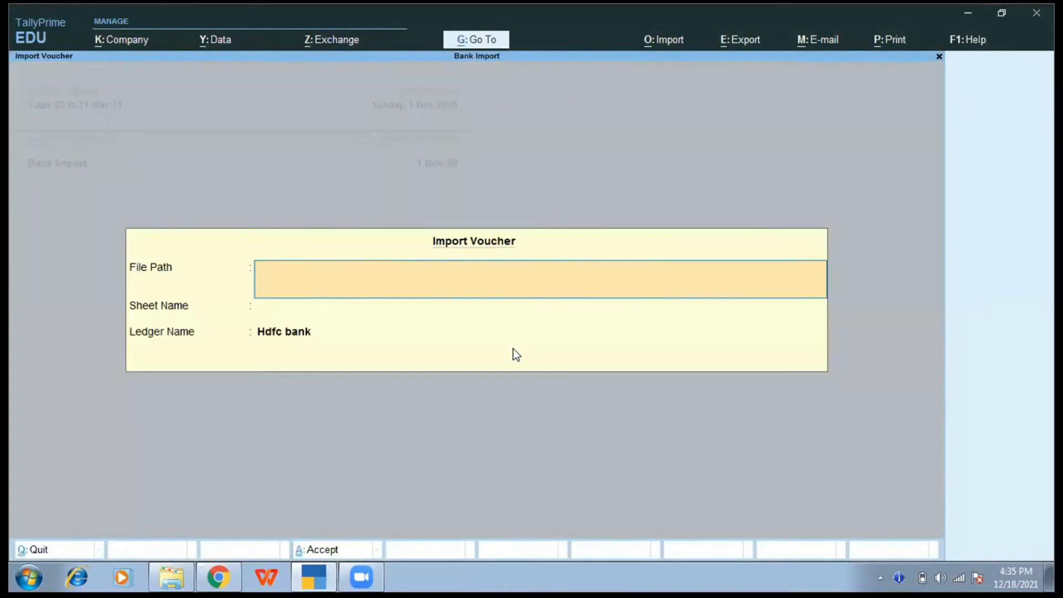
- Switch to Windows Explorer and copy the full path of Bank Statment-Ledger entry.xlsx in D:\Bank statement import\Bank Statement
{"action": "key", "text": "alt+Tab"}
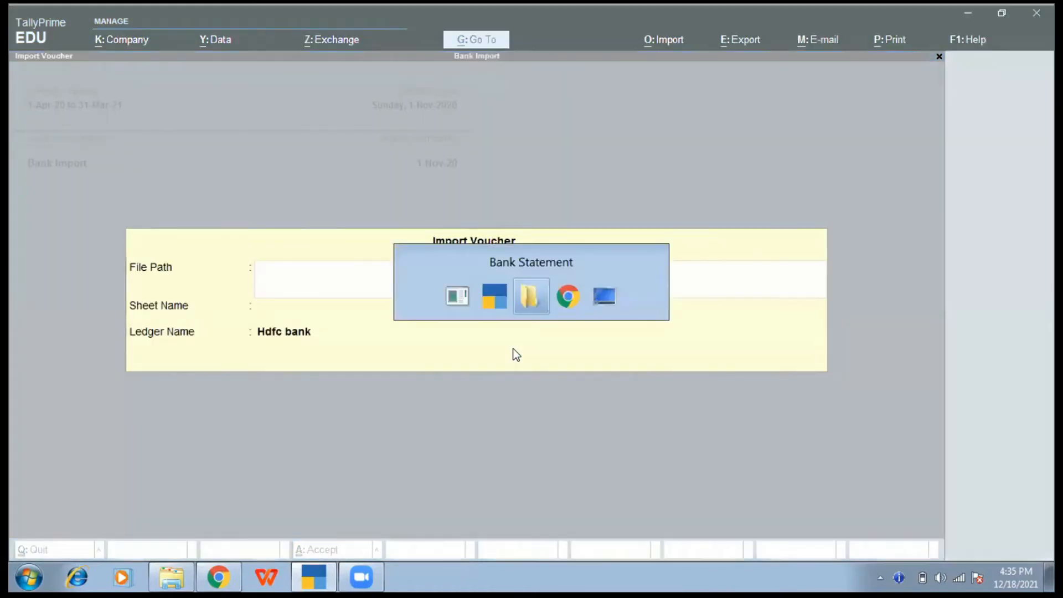
{"action": "key", "text": "alt+d"}
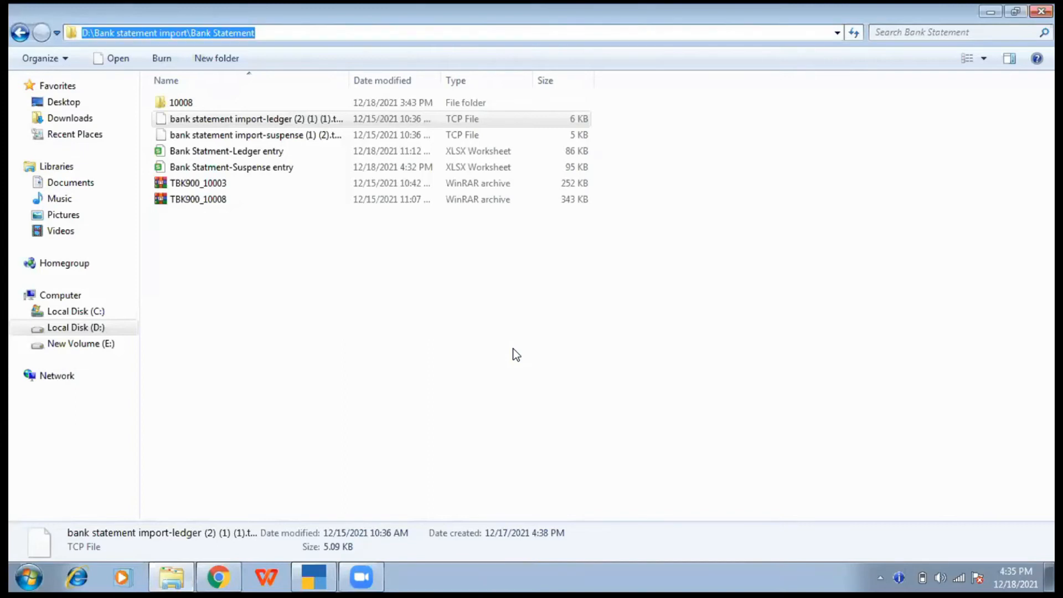
{"action": "key", "text": "End"}
{"action": "type", "text": "\\"}
{"action": "key", "text": "Down"}
{"action": "key", "text": "Down"}
{"action": "key", "text": "Down"}
{"action": "key", "text": "Down"}
{"action": "key", "text": "ctrl+a"}
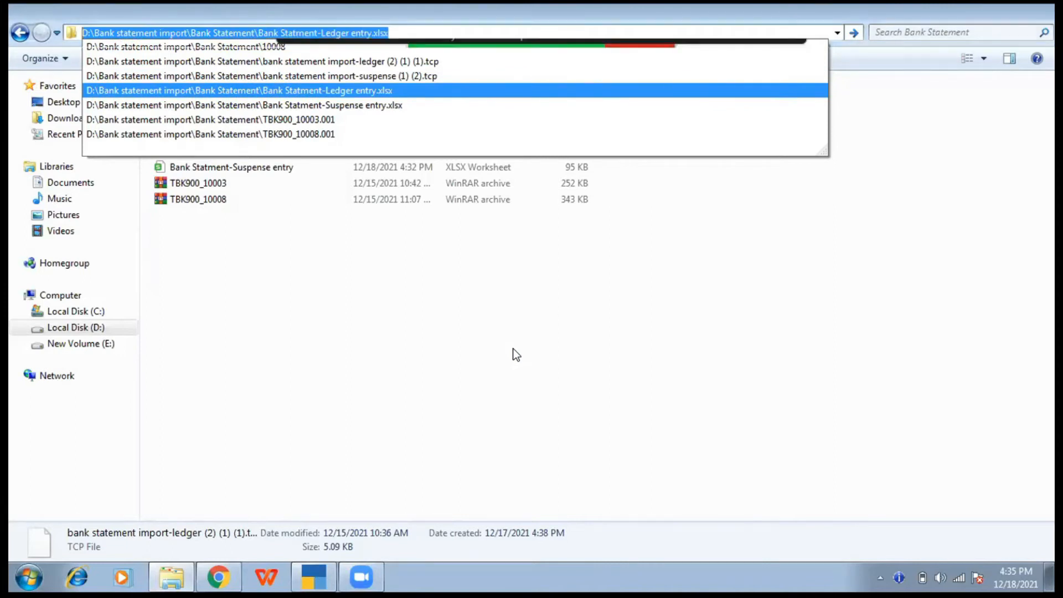
- Switch to TallyPrime and import Sheet4 of the copied Bank Statment-Ledger entry.xlsx path as ledger vouchers into the Hdfc bank ledger
{"action": "key", "text": "alt+Tab"}
{"action": "key", "text": "ctrl+alt+v"}
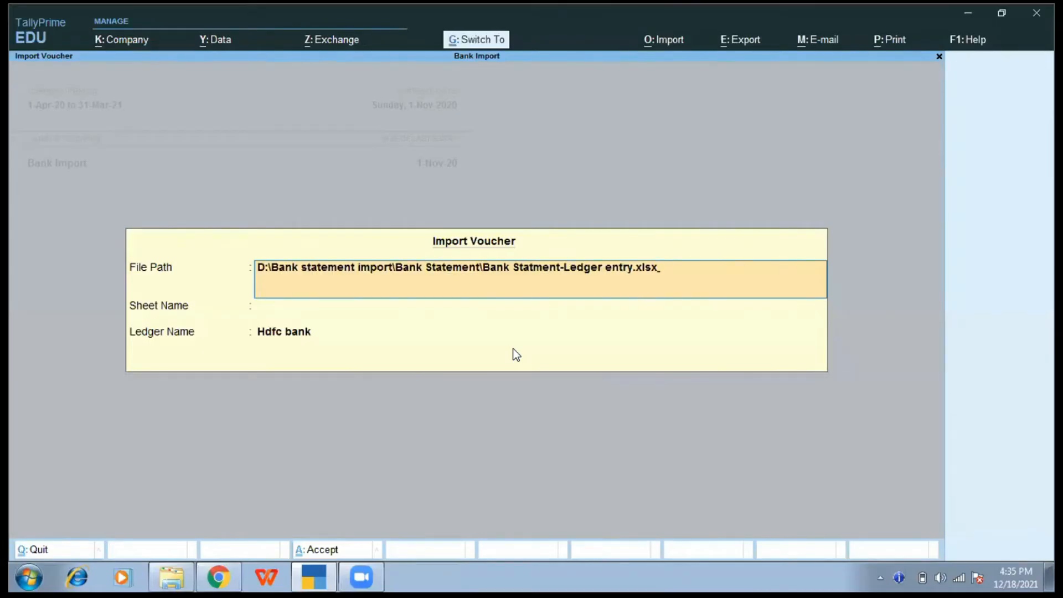
{"action": "key", "text": "Return"}
{"action": "type", "text": "Sheet4"}
{"action": "key", "text": "Return"}
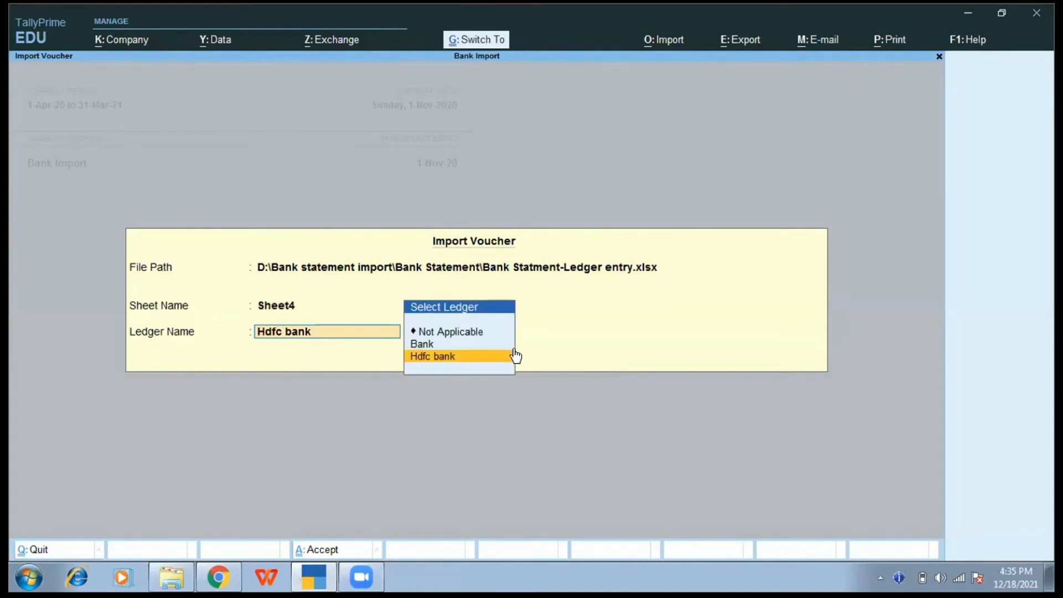
{"action": "left_click", "coordinate": [515, 355]}
{"action": "key", "text": "Return"}
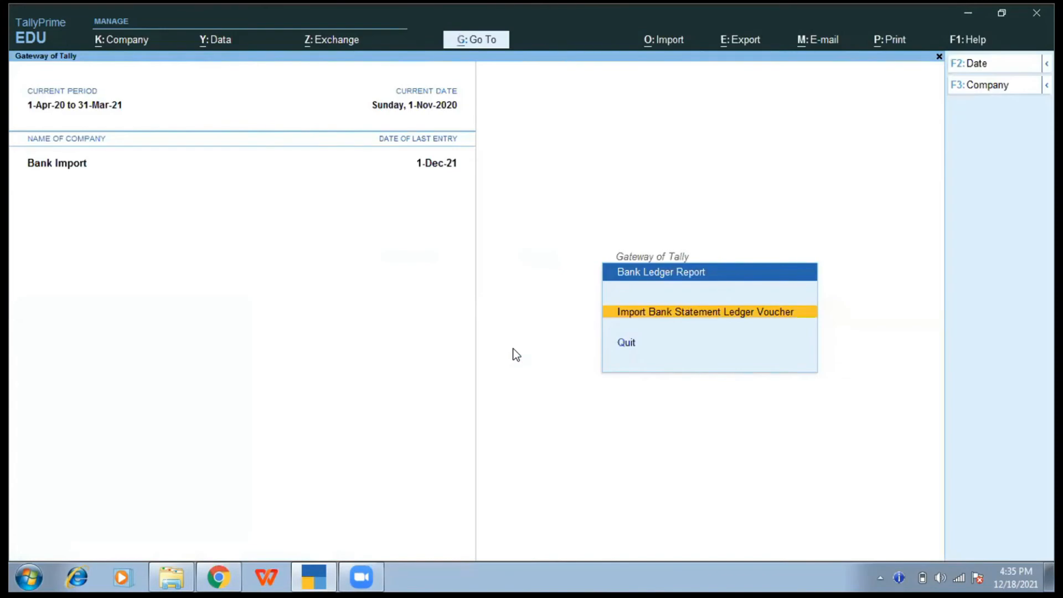
{"action": "key", "text": "Escape"}
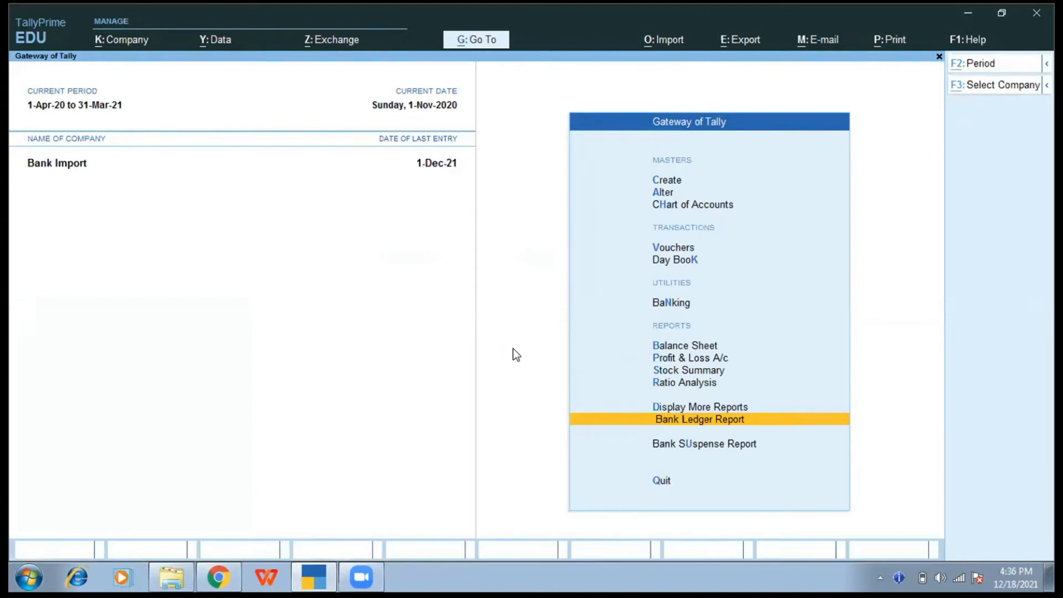
- Extend the company's current period to end on 31-3-2022
{"action": "key", "text": "alt+F2"}
{"action": "key", "text": "Return"}
{"action": "type", "text": "31-3-2022"}
{"action": "key", "text": "Return"}
{"action": "key", "text": "Up"}
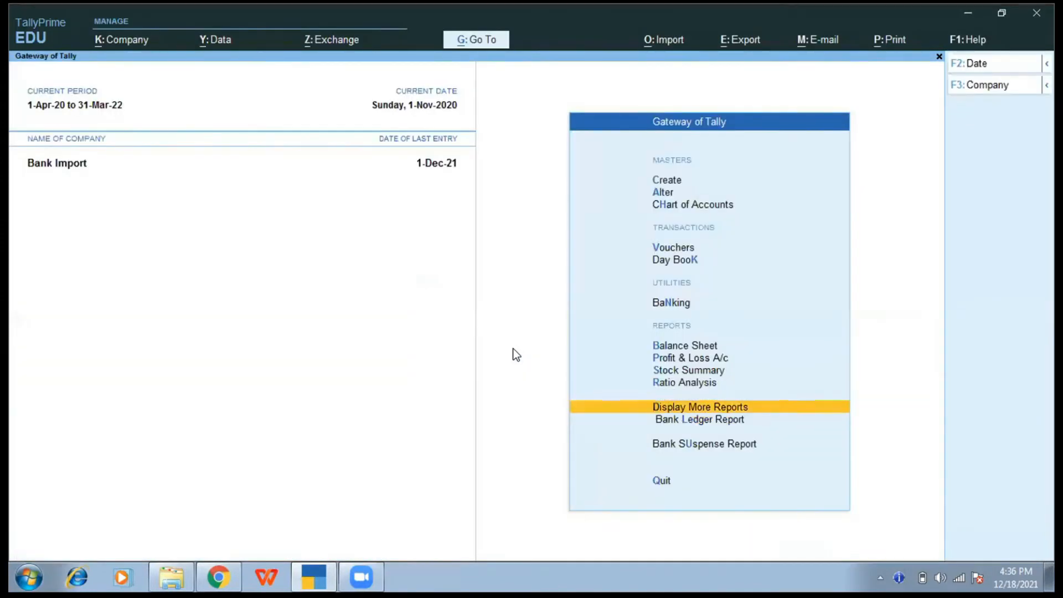
- Open the ledger vouchers of Professional Fees from the account books
{"action": "key", "text": "Return"}
{"action": "key", "text": "Down"}
{"action": "key", "text": "Down"}
{"action": "key", "text": "Down"}
{"action": "key", "text": "Down"}
{"action": "key", "text": "Return"}
{"action": "key", "text": "Down"}
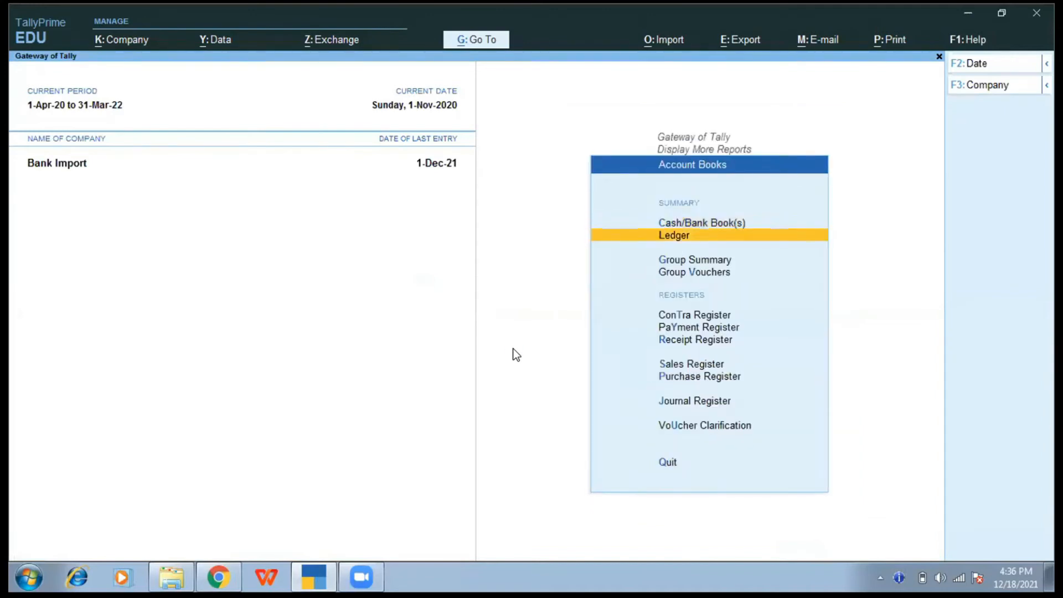
{"action": "key", "text": "Return"}
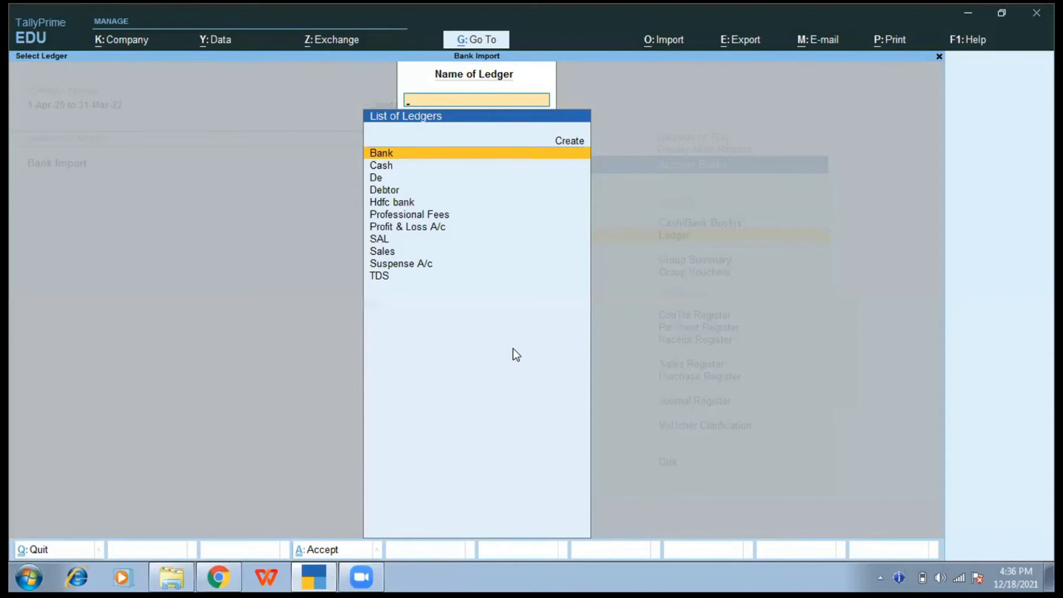
{"action": "key", "text": "Down"}
{"action": "key", "text": "Down"}
{"action": "key", "text": "Down"}
{"action": "key", "text": "Down"}
{"action": "key", "text": "Down"}
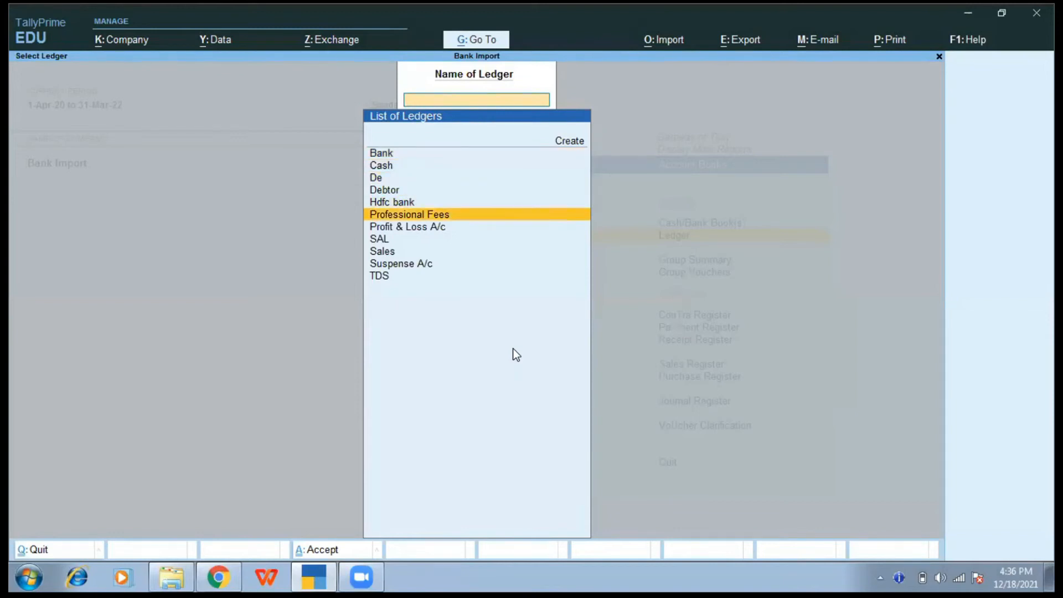
{"action": "key", "text": "Return"}
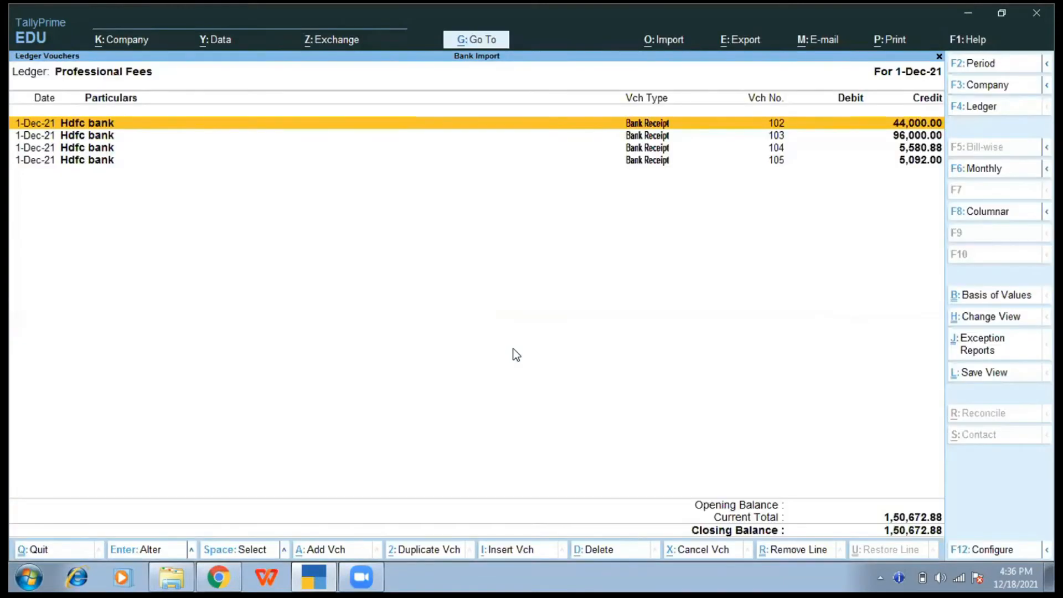
- Inspect bank receipt vouchers 103 and 102 in the Professional Fees ledger and return to the ledger selection
{"action": "key", "text": "Down"}
{"action": "key", "text": "Down"}
{"action": "key", "text": "Down"}
{"action": "key", "text": "Up"}
{"action": "key", "text": "Up"}
{"action": "key", "text": "Up"}
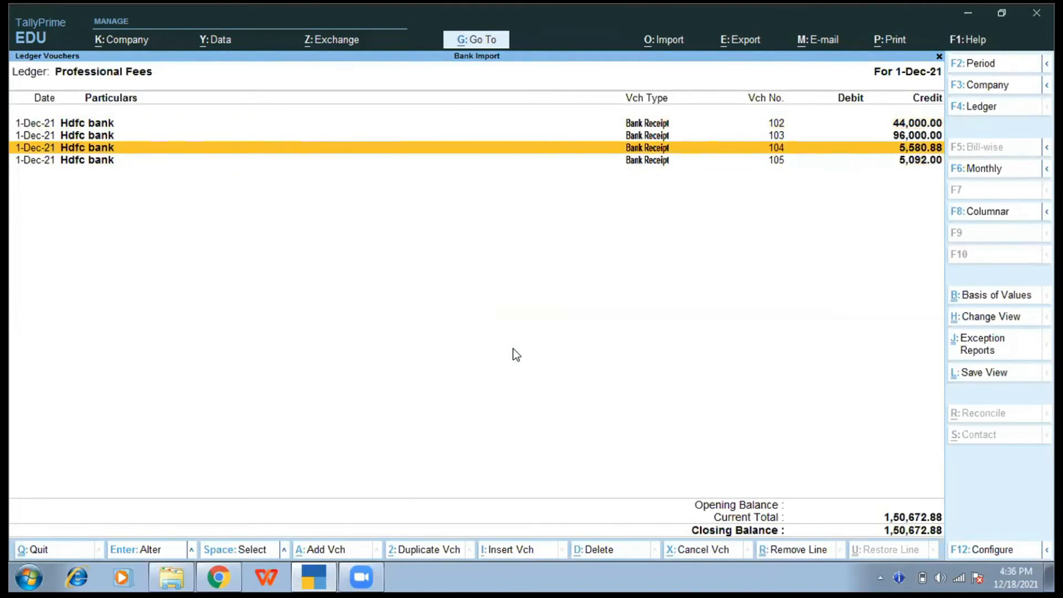
{"action": "key", "text": "Down"}
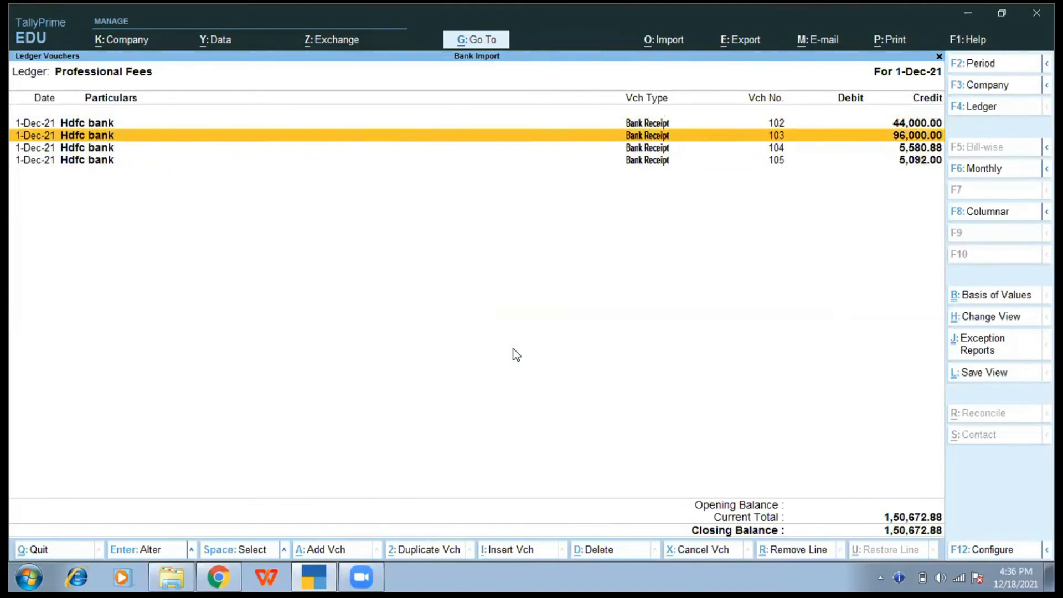
{"action": "key", "text": "Return"}
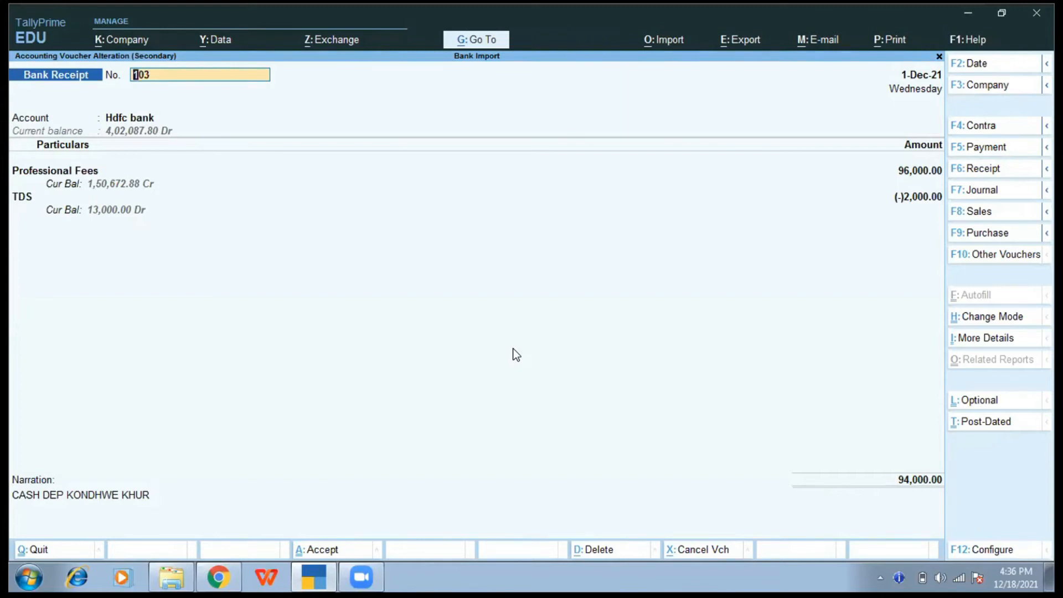
{"action": "key", "text": "Page_Up"}
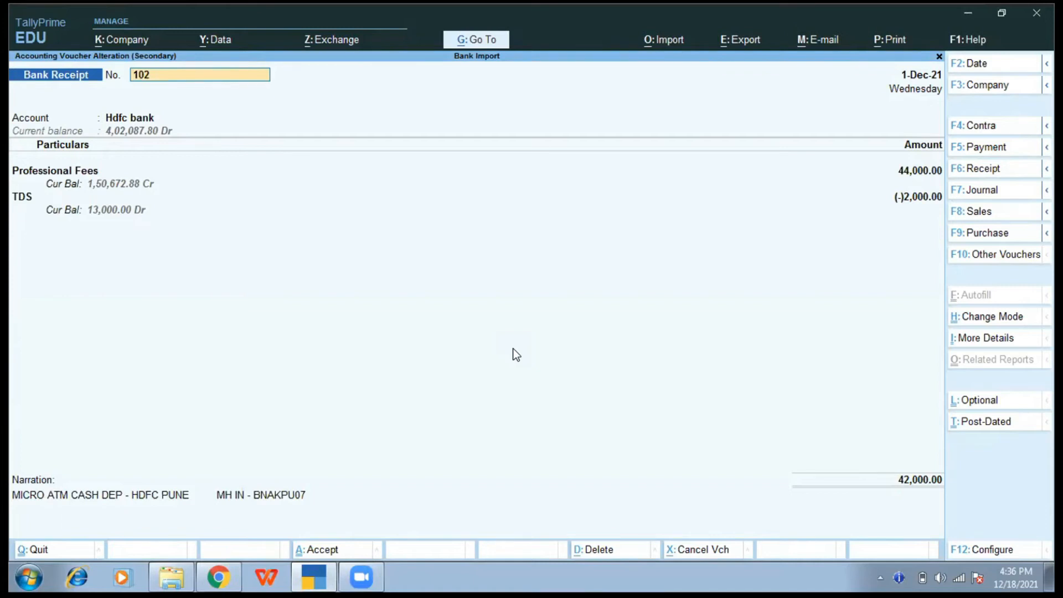
{"action": "key", "text": "Escape"}
{"action": "key", "text": "Escape"}
{"action": "key", "text": "y"}
{"action": "key", "text": "Escape"}
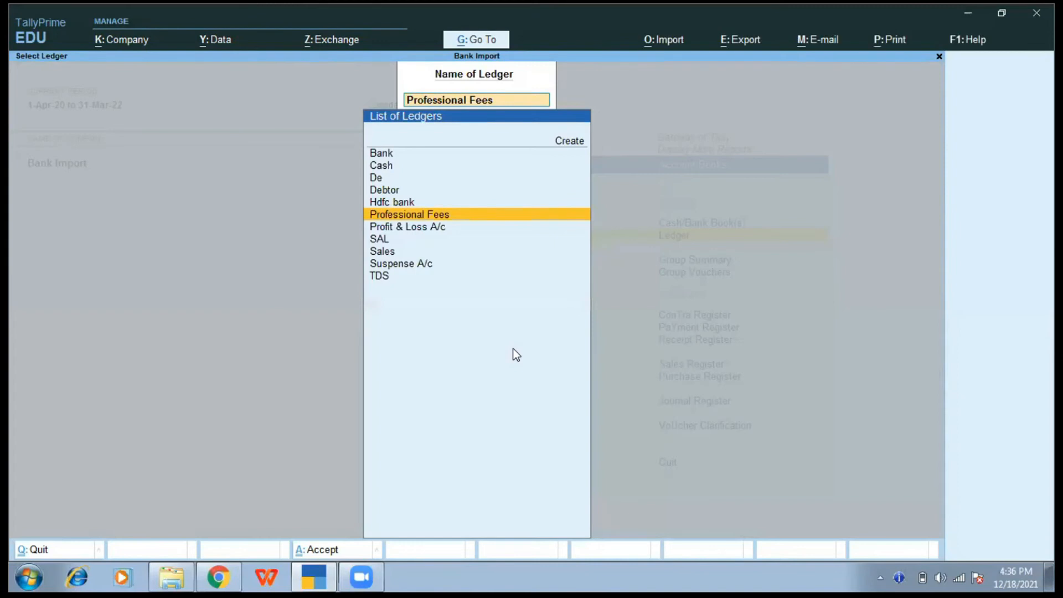
- Open the ledger vouchers of Suspense A/c
{"action": "key", "text": "BackSpace"}
{"action": "key", "text": "Down"}
{"action": "key", "text": "Down"}
{"action": "key", "text": "Down"}
{"action": "key", "text": "Down"}
{"action": "key", "text": "Return"}
- Inspect bank payment voucher 208 in the Suspense A/c ledger and go back to the list of further reports
{"action": "key", "text": "Down"}
{"action": "key", "text": "Down"}
{"action": "key", "text": "Down"}
{"action": "key", "text": "Down"}
{"action": "key", "text": "Down"}
{"action": "key", "text": "Down"}
{"action": "key", "text": "Down"}
{"action": "key", "text": "Down"}
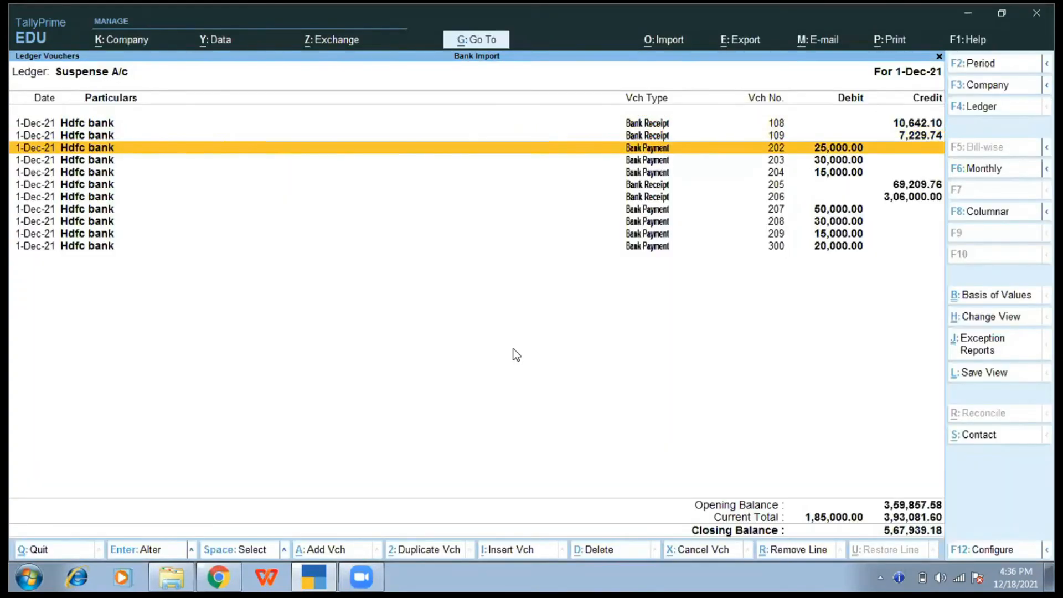
{"action": "key", "text": "Return"}
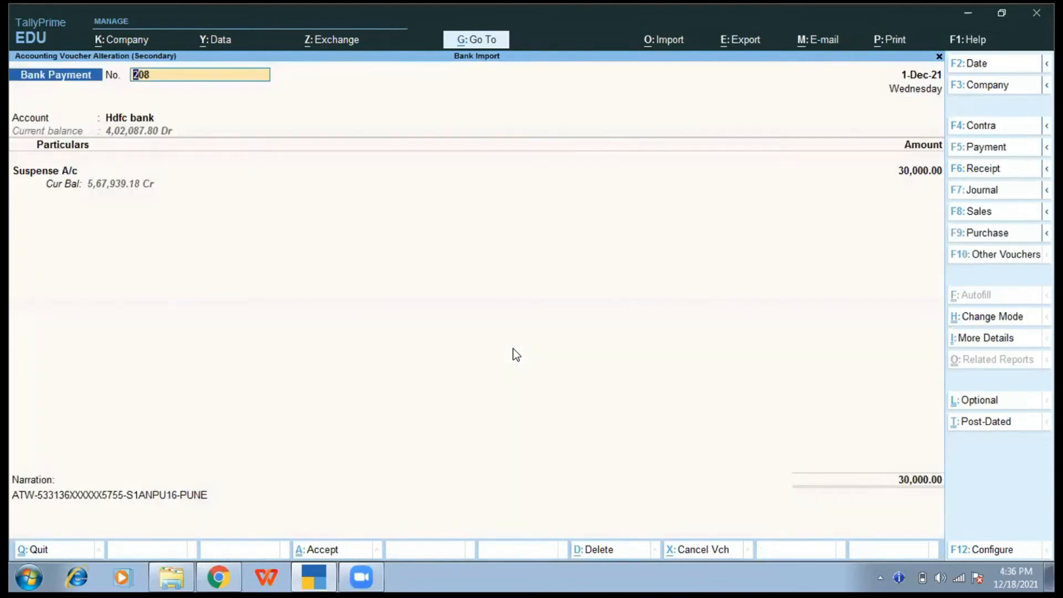
{"action": "key", "text": "Escape"}
{"action": "key", "text": "Return"}
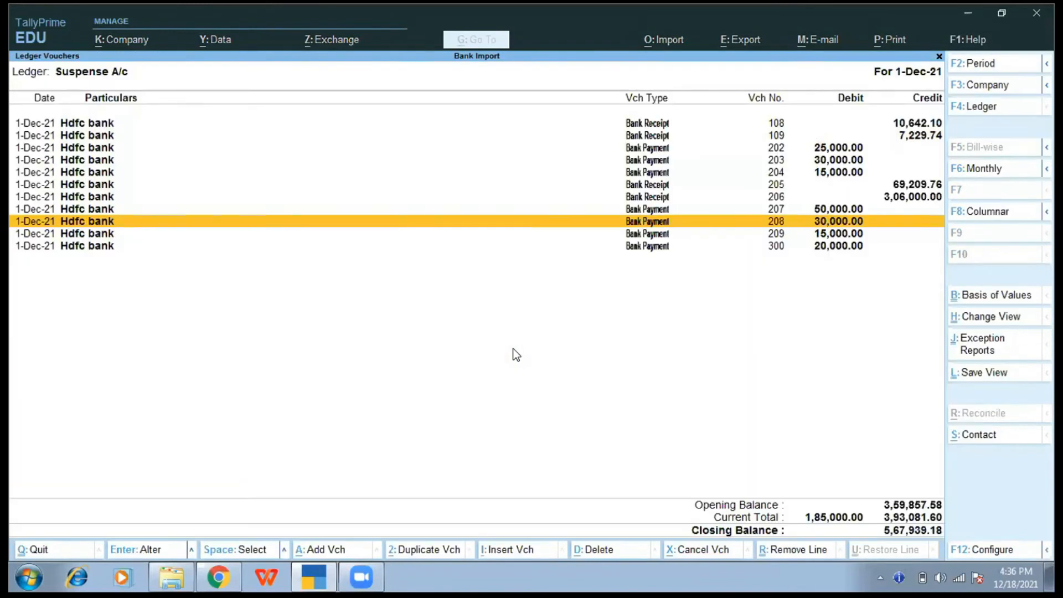
{"action": "key", "text": "Escape"}
{"action": "key", "text": "Escape"}
{"action": "key", "text": "Escape"}
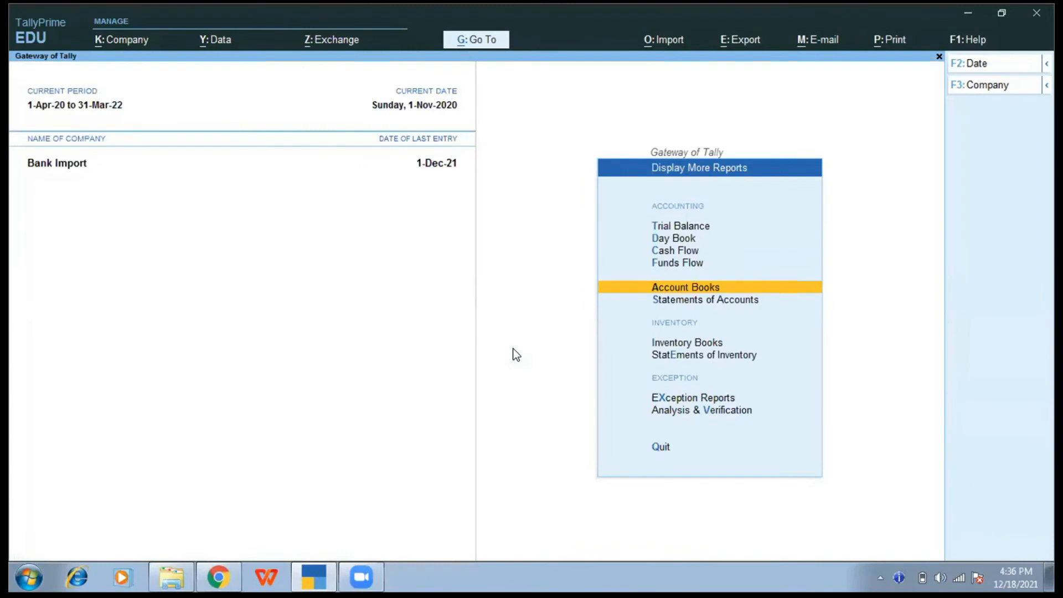
- Open the November 2020 list of Bank Payment vouchers from the statements of accounts
{"action": "key", "text": "s"}
{"action": "key", "text": "Return"}
{"action": "key", "text": "Return"}
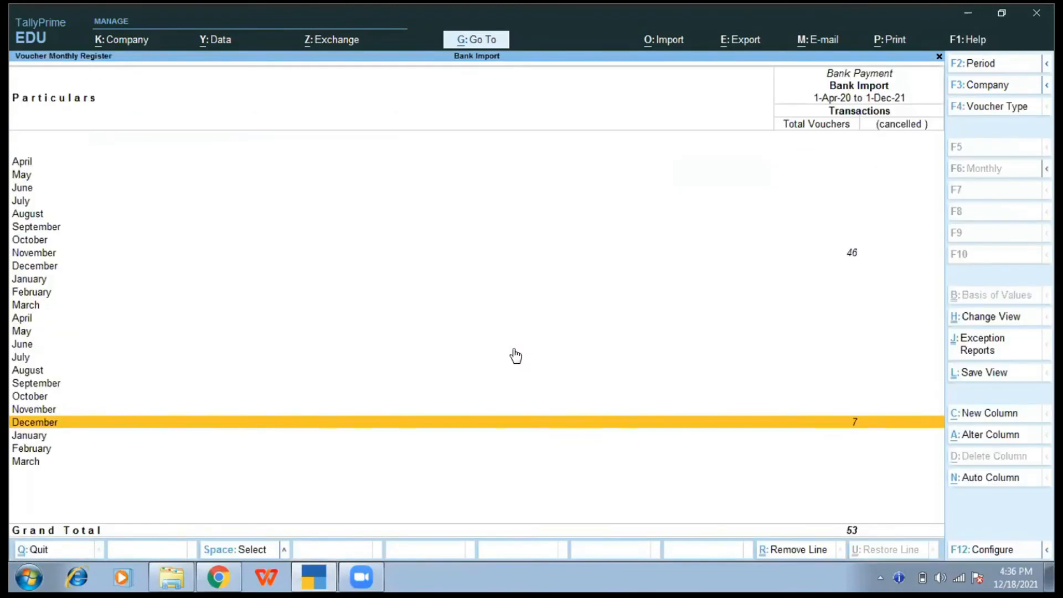
{"action": "key", "text": "Up"}
{"action": "key", "text": "Up"}
{"action": "key", "text": "Up"}
{"action": "key", "text": "Up"}
{"action": "key", "text": "Up"}
{"action": "key", "text": "Up"}
{"action": "key", "text": "Up"}
{"action": "key", "text": "Up"}
{"action": "key", "text": "Up"}
{"action": "key", "text": "Up"}
{"action": "key", "text": "Up"}
{"action": "key", "text": "Up"}
{"action": "key", "text": "Up"}
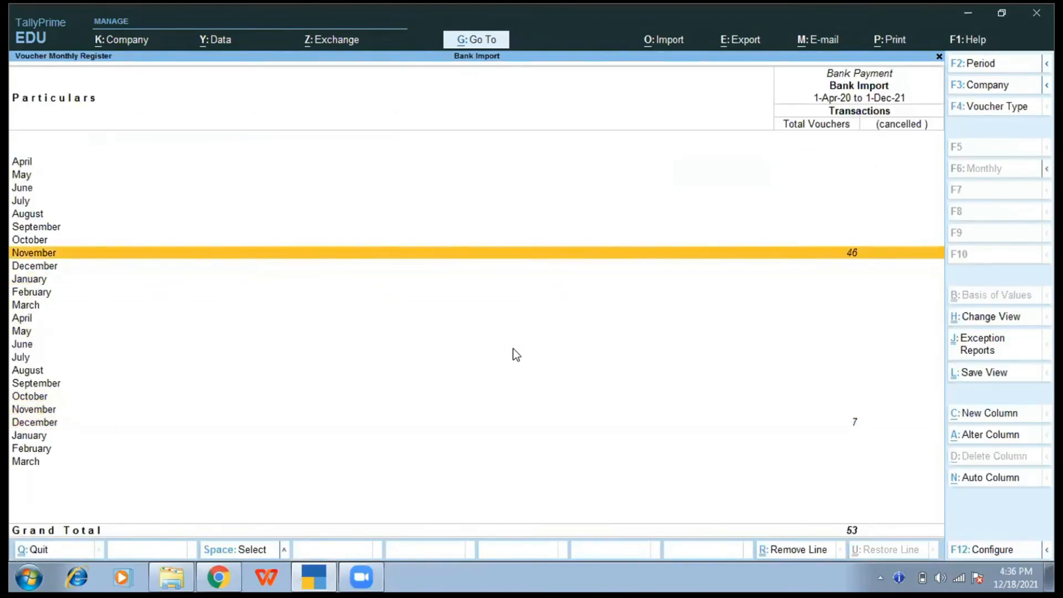
{"action": "key", "text": "Return"}
- Examine the November 2020 Bank Payment vouchers and return to the monthly register
{"action": "key", "text": "Down"}
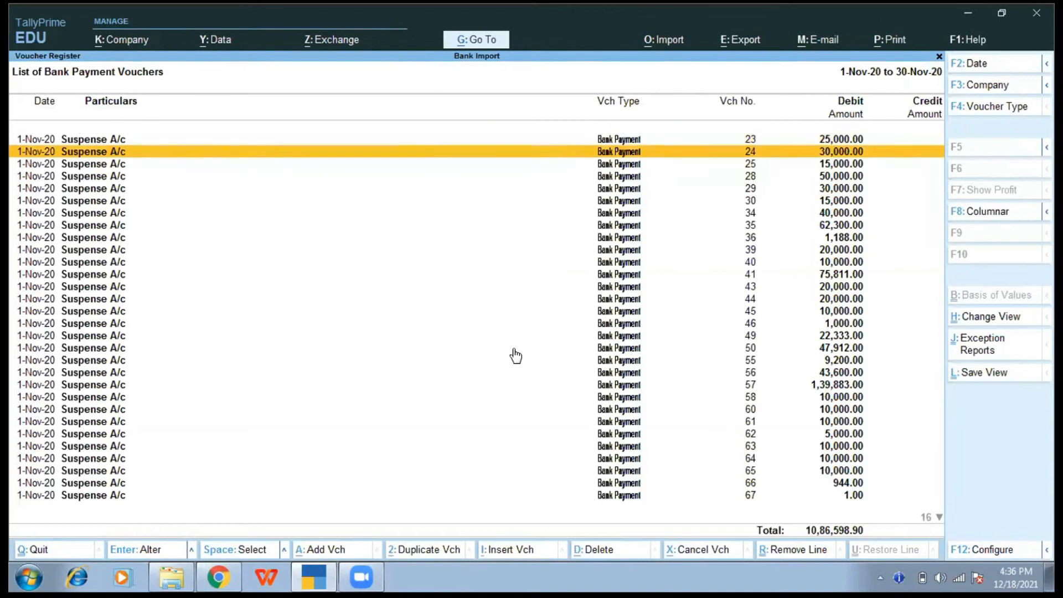
{"action": "key", "text": "Down"}
{"action": "key", "text": "Down"}
{"action": "key", "text": "Down"}
{"action": "key", "text": "Down"}
{"action": "key", "text": "Down"}
{"action": "key", "text": "Down"}
{"action": "key", "text": "Down"}
{"action": "key", "text": "Down"}
{"action": "key", "text": "Down"}
{"action": "key", "text": "Down"}
{"action": "key", "text": "Down"}
{"action": "key", "text": "Down"}
{"action": "key", "text": "Down"}
{"action": "key", "text": "Down"}
{"action": "key", "text": "Down"}
{"action": "key", "text": "Escape"}
- Open the December 2021 list of Bank Payment vouchers from the monthly register
{"action": "key", "text": "Down"}
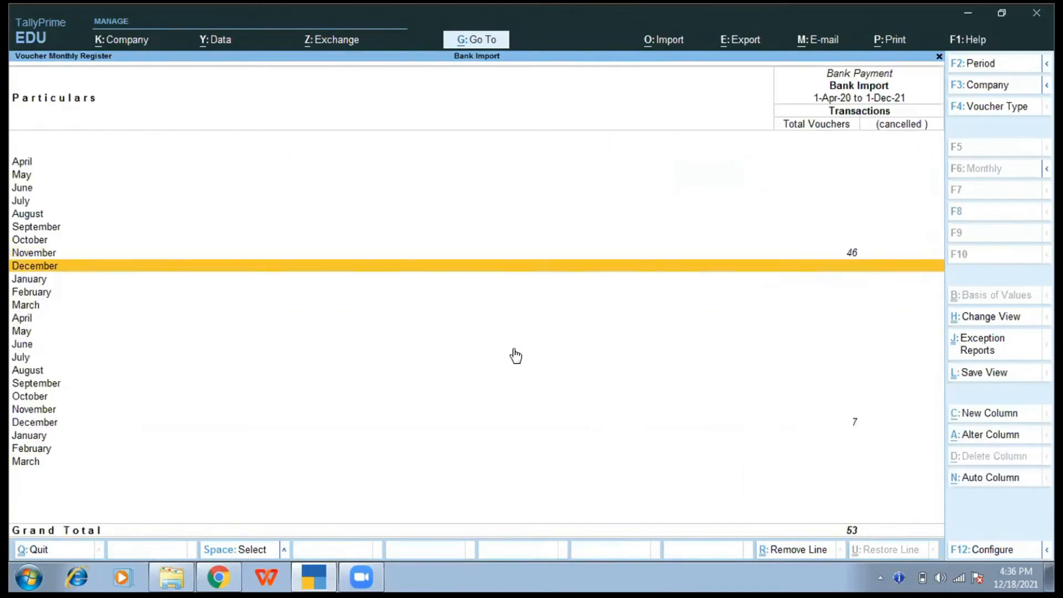
{"action": "key", "text": "Down"}
{"action": "key", "text": "Down"}
{"action": "key", "text": "Down"}
{"action": "key", "text": "Down"}
{"action": "key", "text": "Down"}
{"action": "key", "text": "Down"}
{"action": "key", "text": "Down"}
{"action": "key", "text": "Down"}
{"action": "key", "text": "Down"}
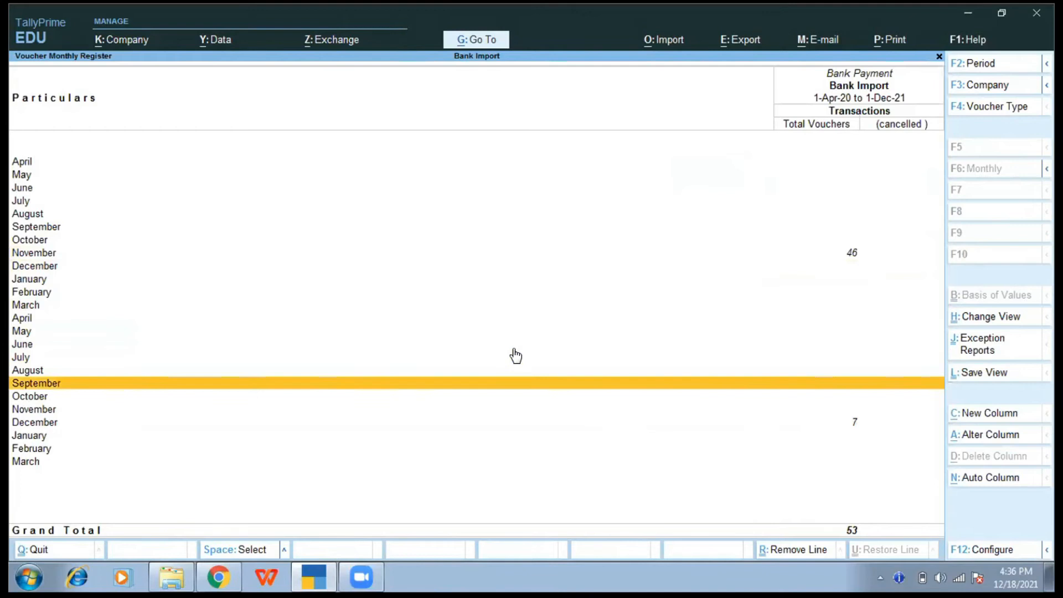
{"action": "key", "text": "Down"}
{"action": "key", "text": "Down"}
{"action": "key", "text": "Down"}
{"action": "key", "text": "Return"}
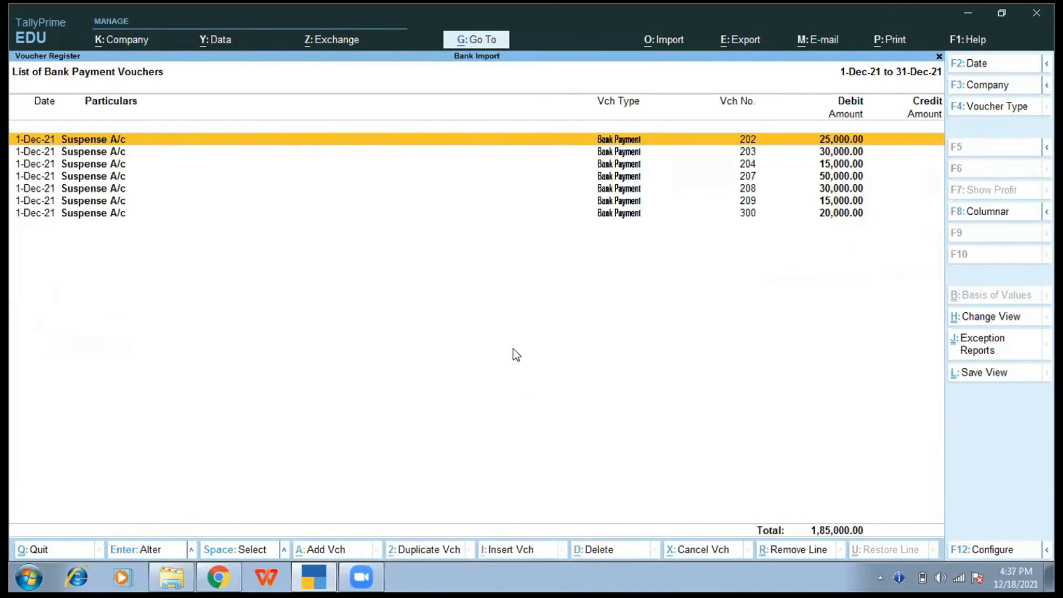
- Leave the Bank Payment register and open the December 2021 list of Bank Receipt vouchers
{"action": "key", "text": "Escape"}
{"action": "key", "text": "Escape"}
{"action": "key", "text": "Down"}
{"action": "key", "text": "Return"}
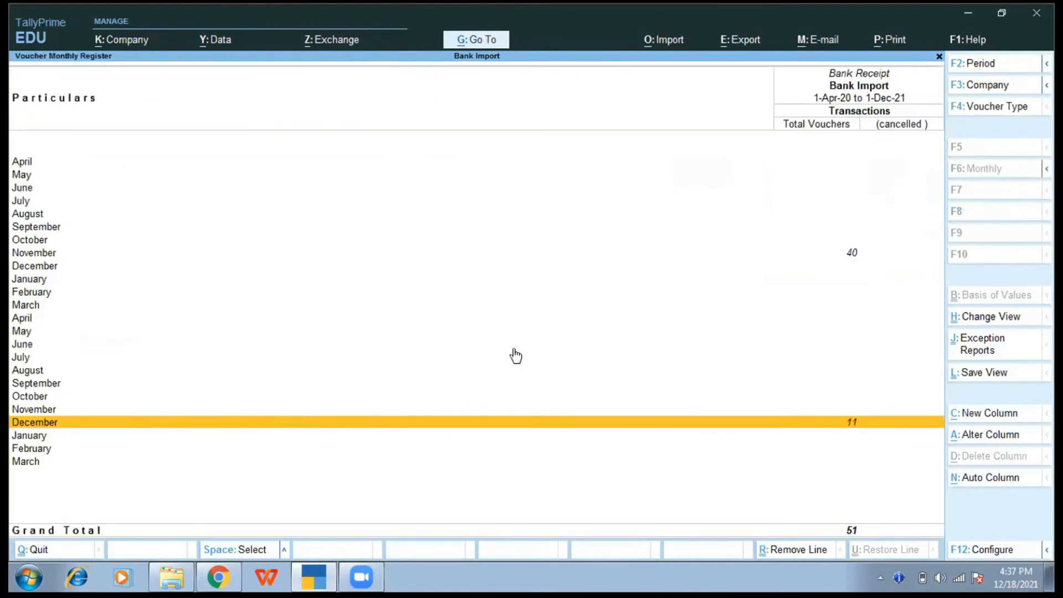
{"action": "key", "text": "Return"}
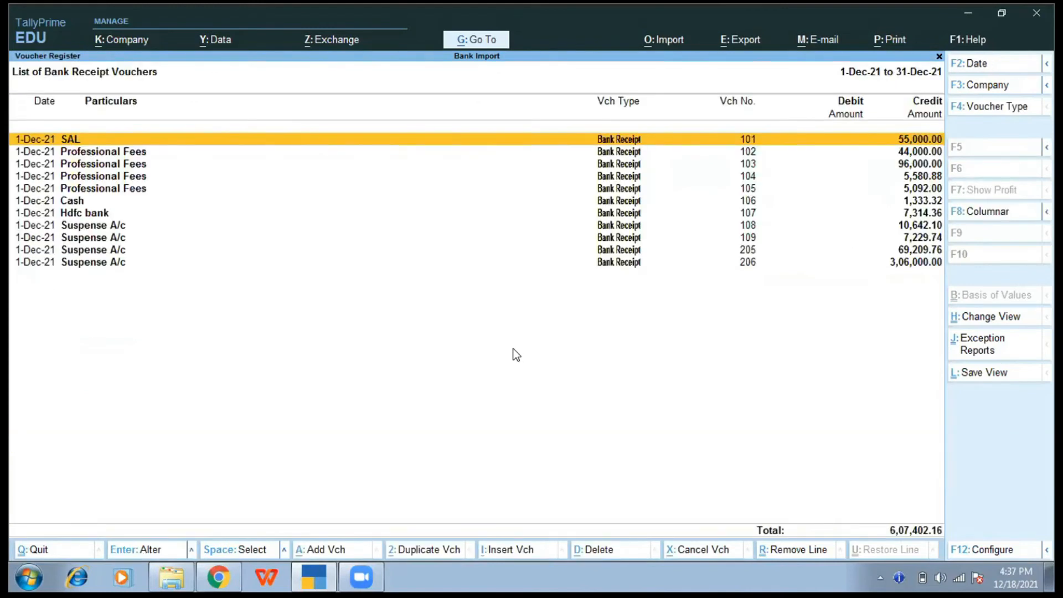
- Inspect bank receipt vouchers 101 and 103, closing each without changes
{"action": "key", "text": "Return"}
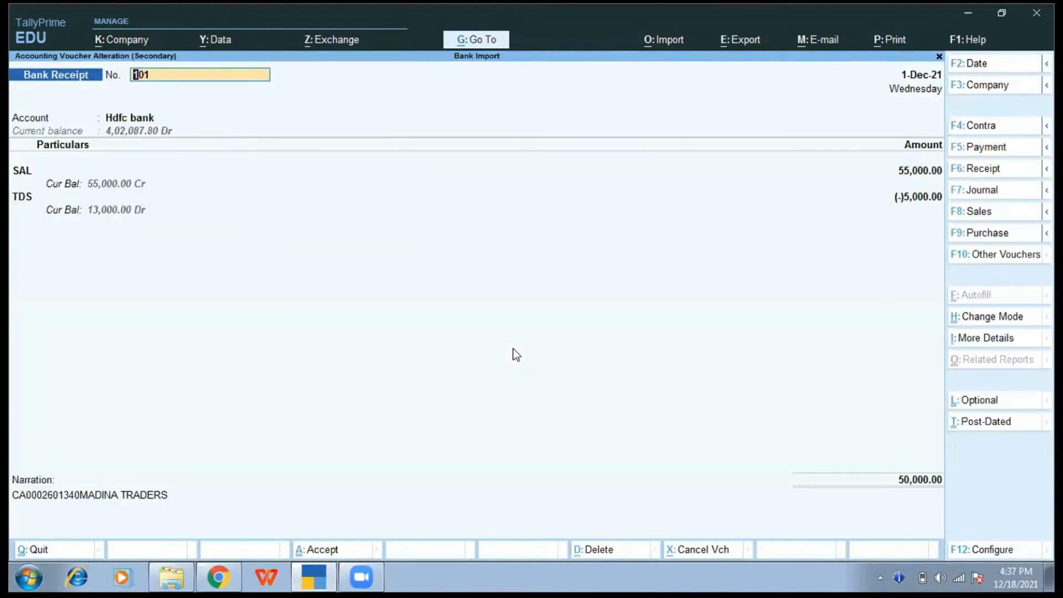
{"action": "key", "text": "Escape"}
{"action": "key", "text": "y"}
{"action": "key", "text": "Down"}
{"action": "key", "text": "Down"}
{"action": "key", "text": "Return"}
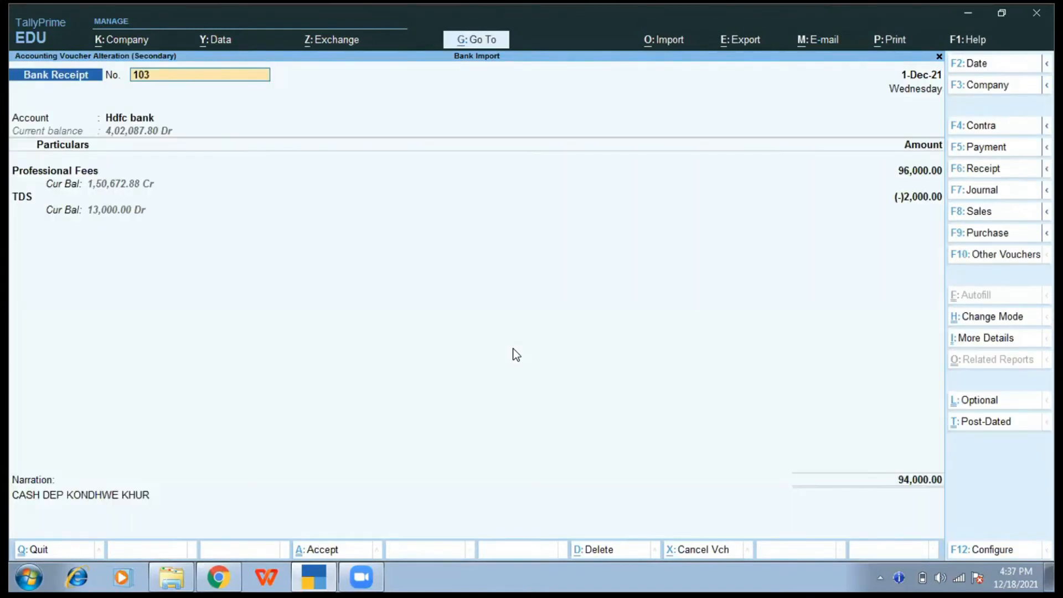
{"action": "key", "text": "BackSpace"}
{"action": "key", "text": "Escape"}
{"action": "key", "text": "y"}
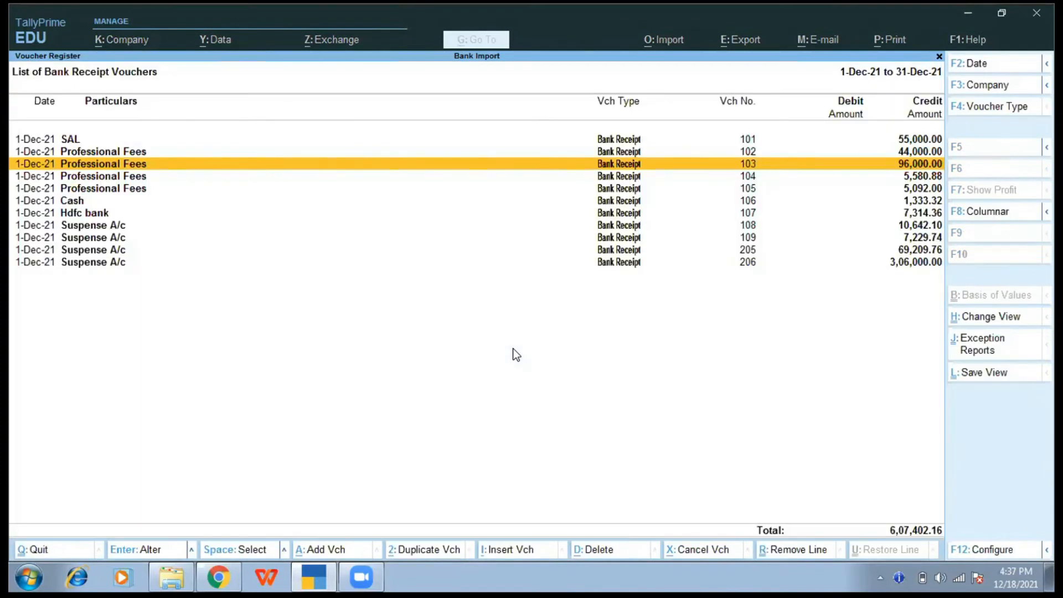